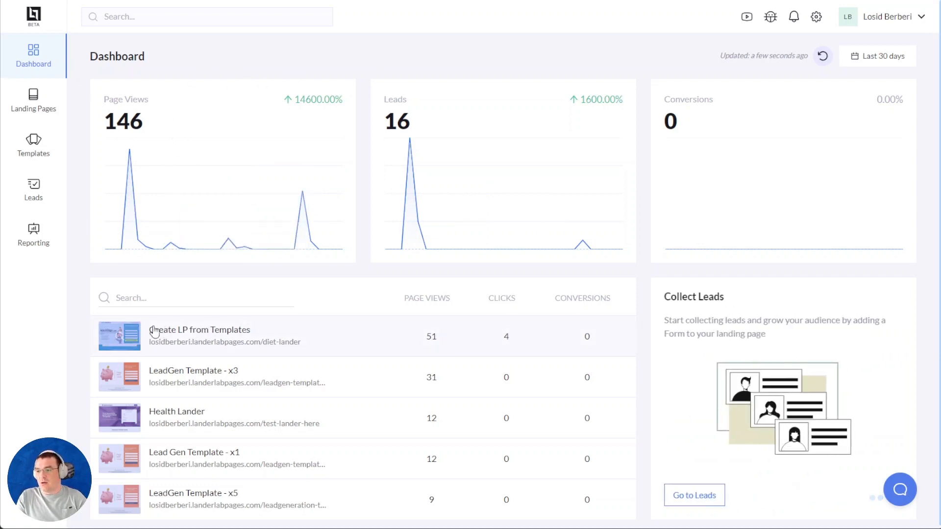
Step: Open the variants of the "Create LP from Templates" landing page
left_click(35, 102)
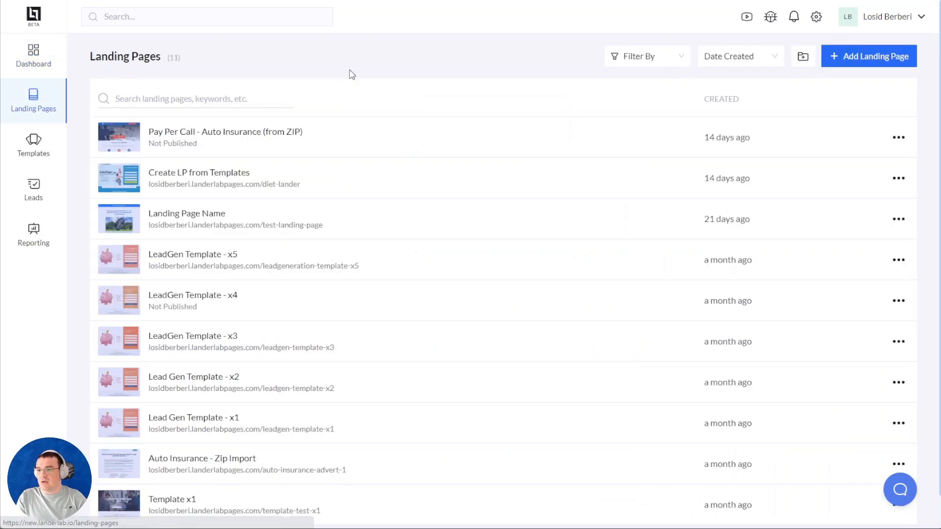
left_click(255, 171)
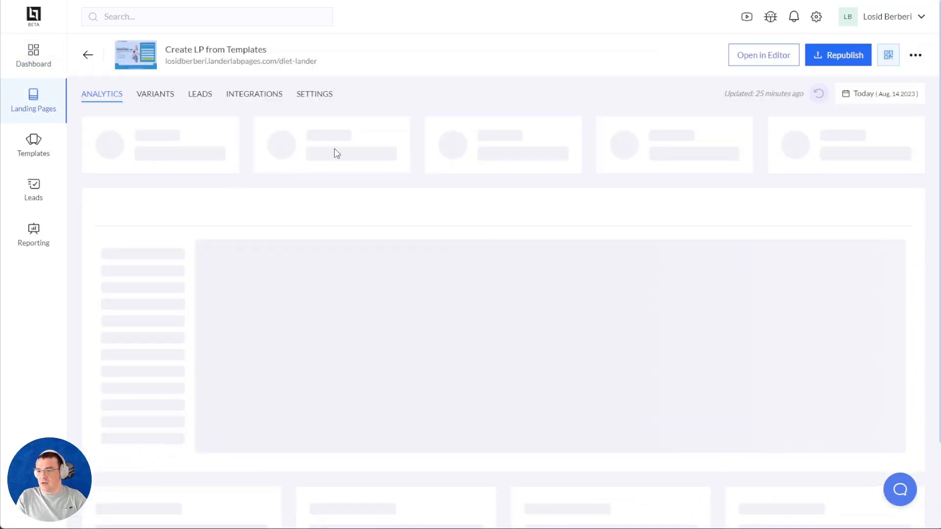
left_click(87, 56)
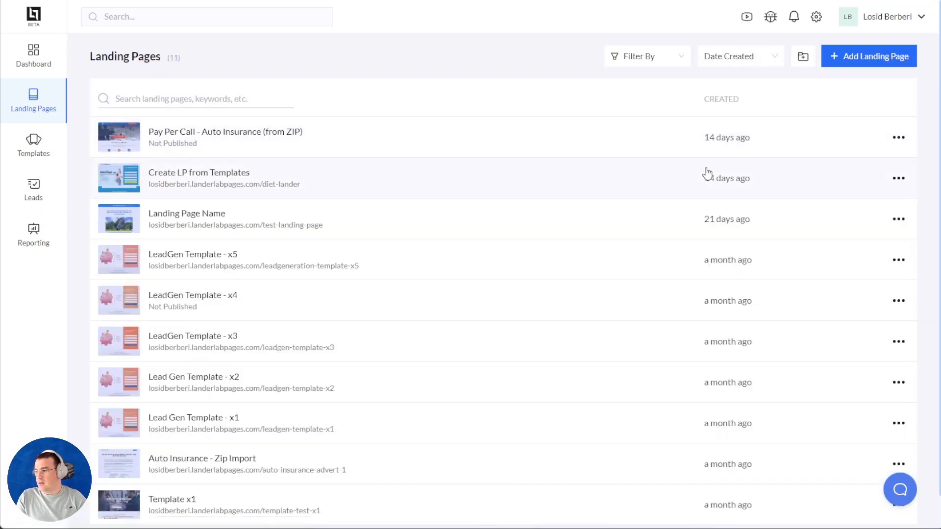
left_click(899, 179)
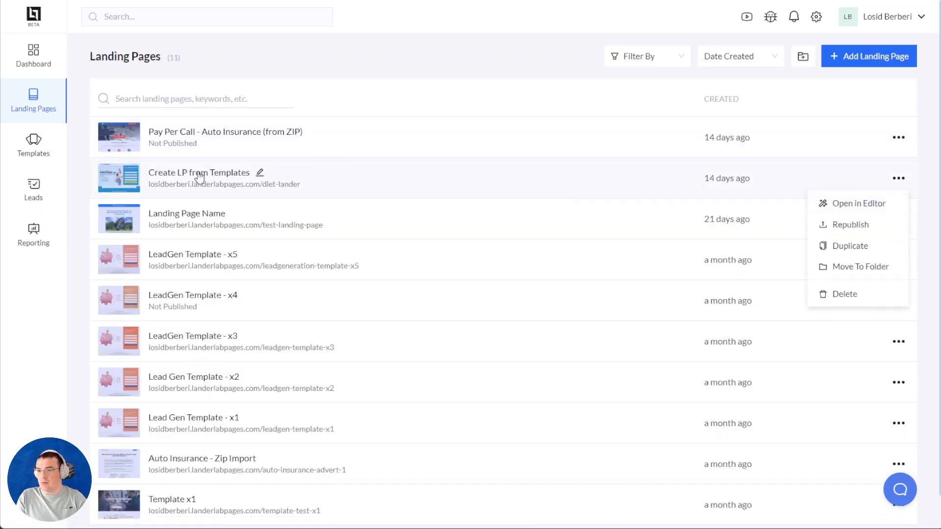
left_click(198, 175)
left_click(158, 96)
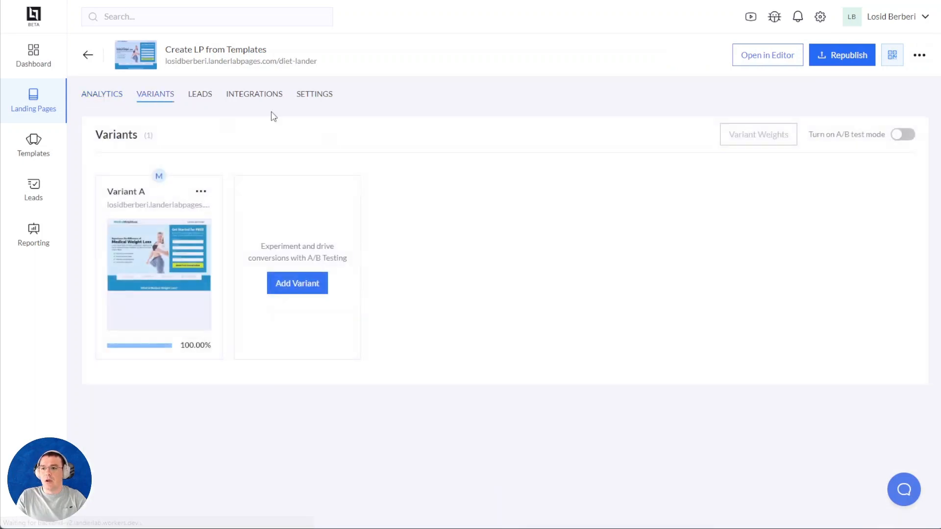
Step: Open Variant A for editing and look through its page sections
mouse_move(157, 264)
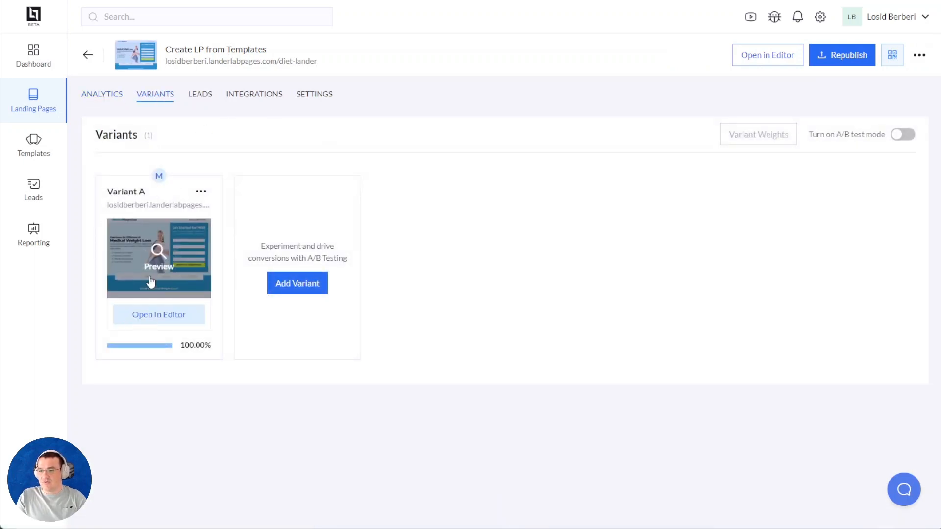
left_click(148, 317)
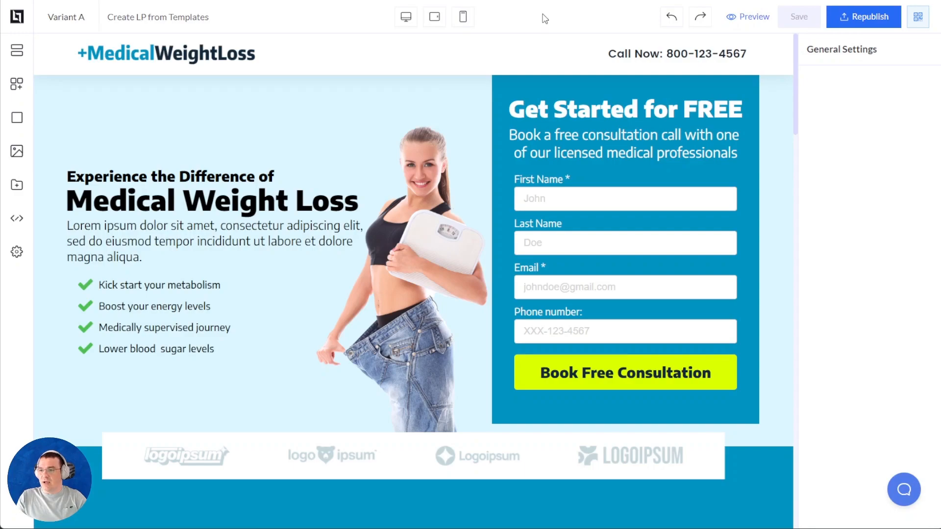
scroll(353, 238, "down", 15)
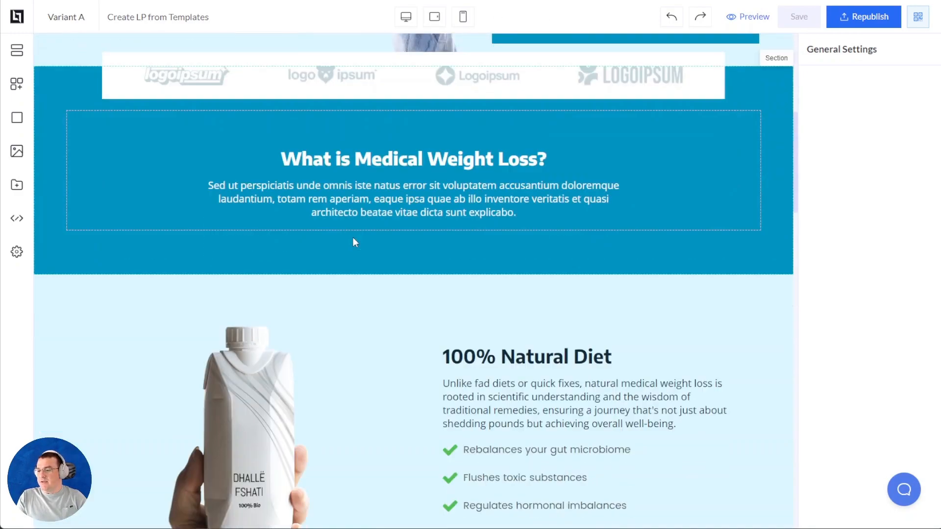
scroll(346, 271, "up", 15)
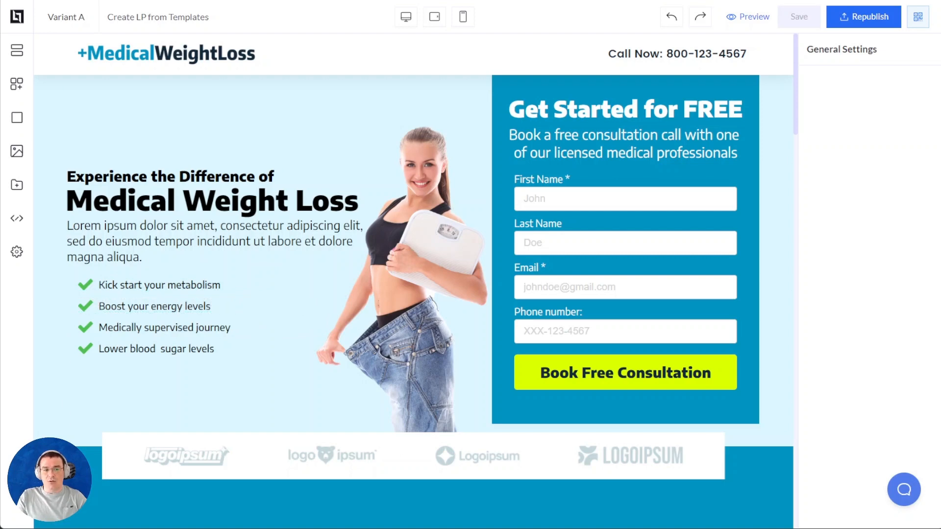
Step: Replace the first two hero checklist items with "Revitalize your metabolism" and "Elevate your vitality"
left_click(138, 288)
double_click(139, 288)
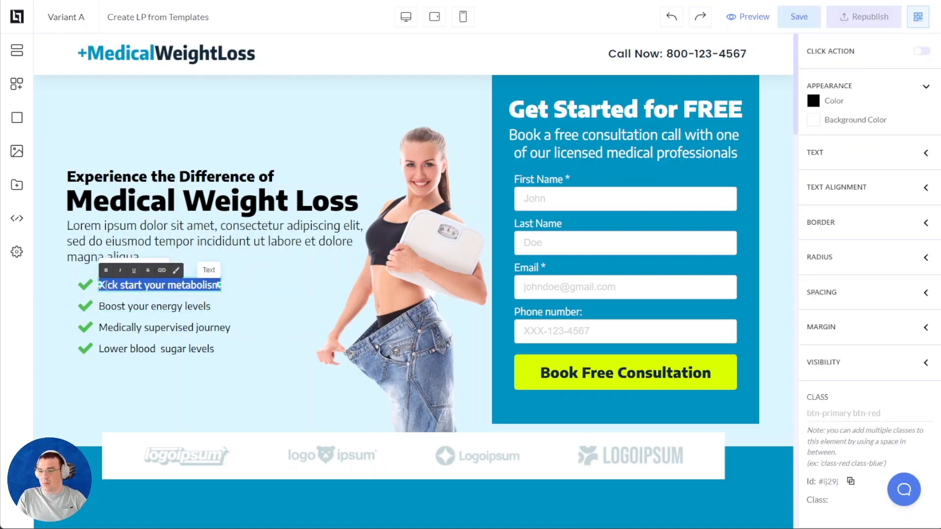
right_click(102, 291)
left_click(162, 115)
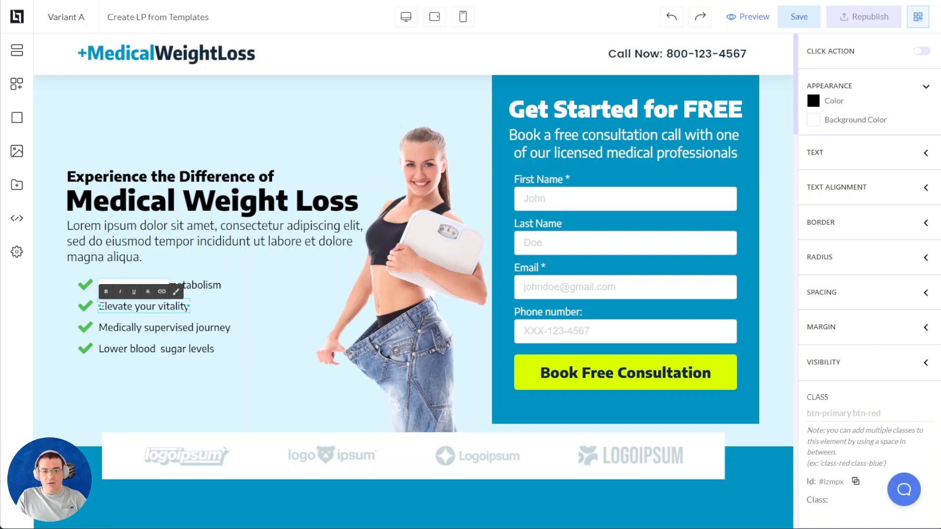
Step: Replace the third and fourth checklist items with "Embark on a medically guided experience" and "Regulate blood sugar levels"
left_click(185, 328)
double_click(186, 328)
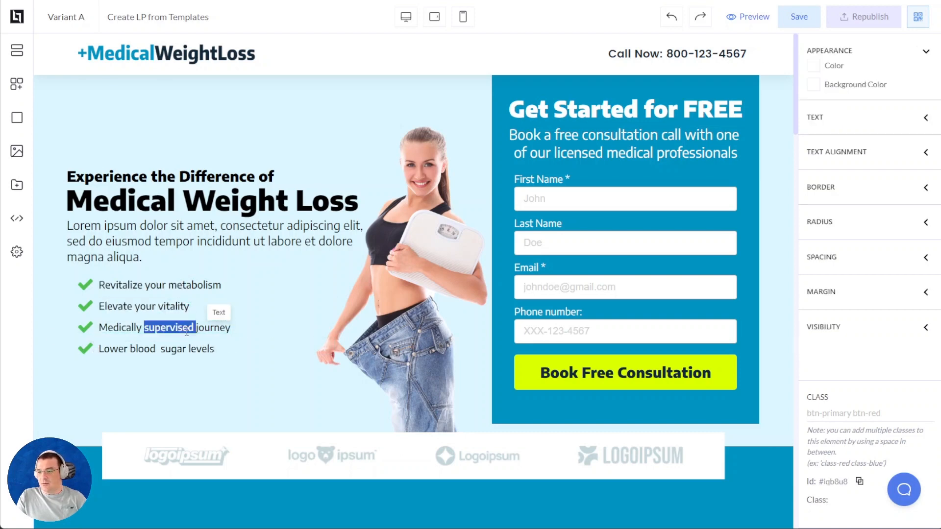
triple_click(186, 329)
type("Embark on a medically guided experience")
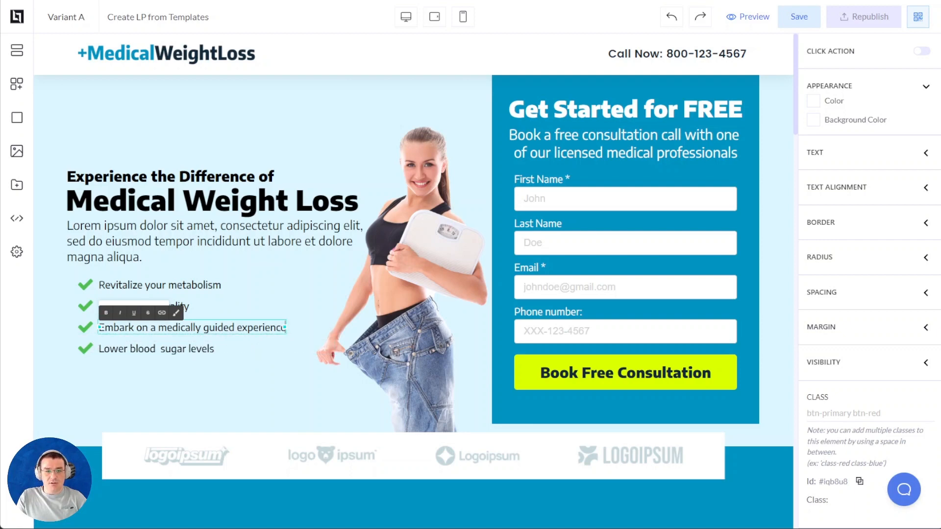
triple_click(157, 349)
type("Regulate blood sugar levels")
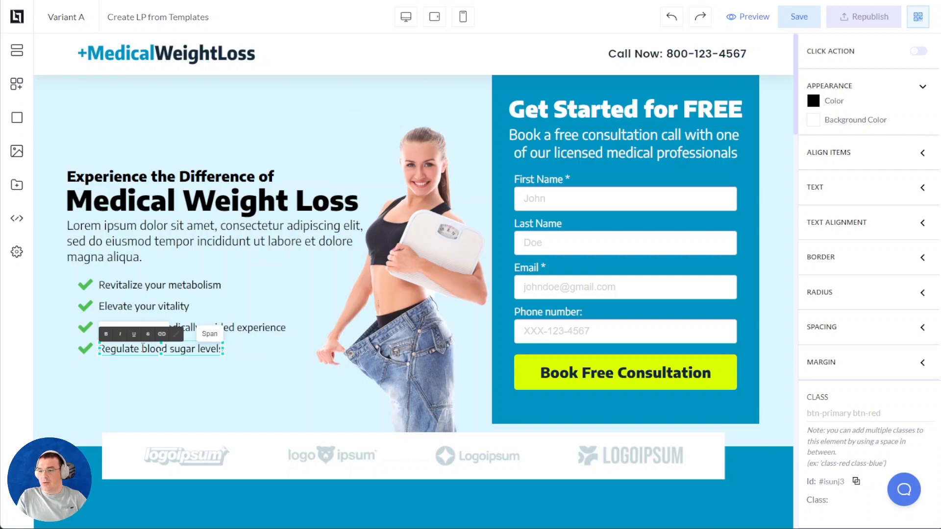
left_click(266, 275)
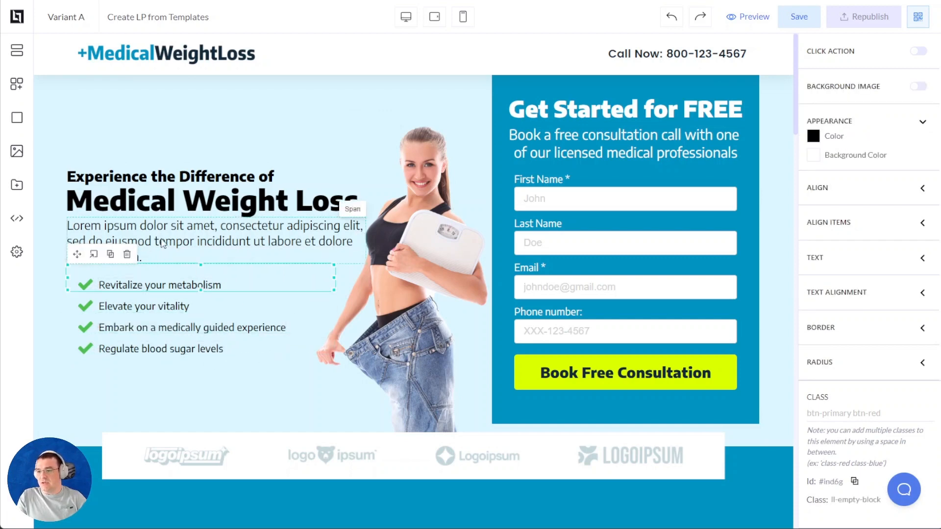
Step: Try overwriting the second checklist item with random filler text and undo each attempt
double_click(157, 306)
mouse_move(127, 308)
left_mouse_down()
mouse_move(101, 307)
mouse_move(189, 307)
mouse_move(180, 308)
left_mouse_up()
type("lsafasdfasdfasdf")
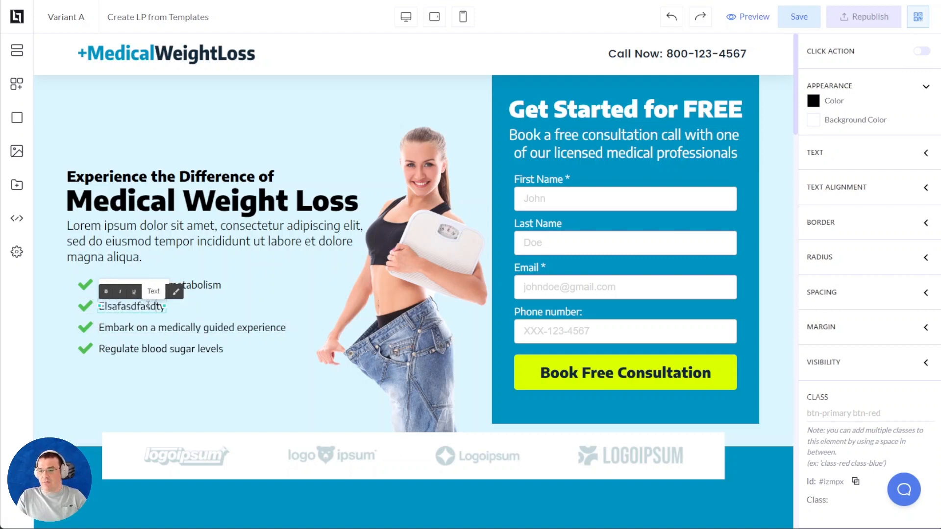
key("ctrl+z")
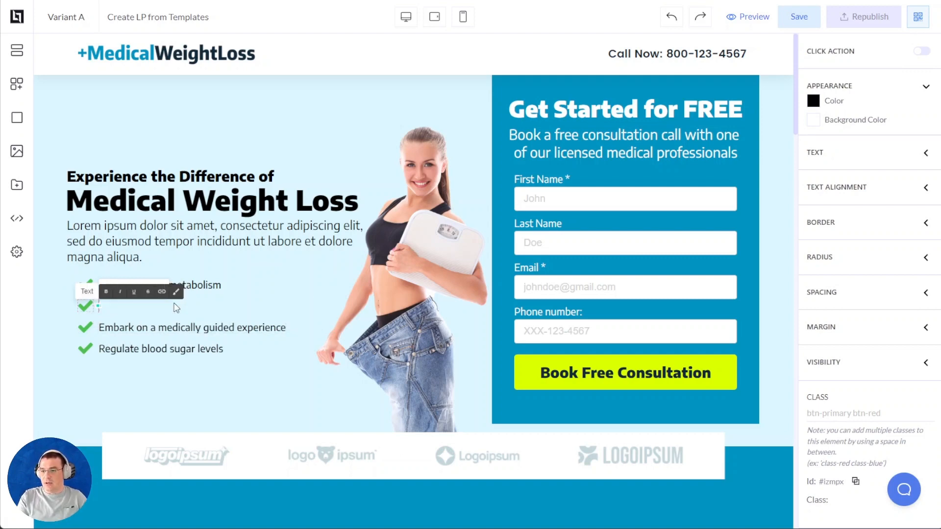
left_click(245, 305)
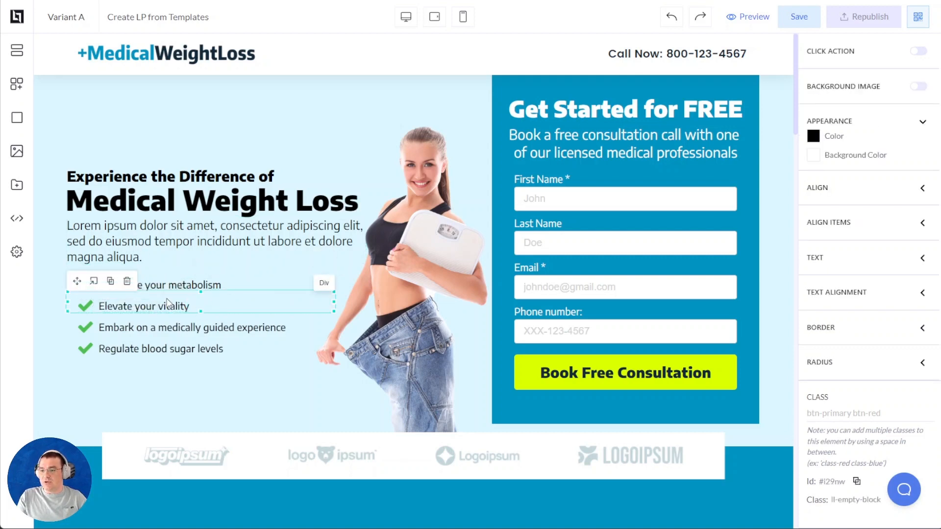
left_click(144, 305)
triple_click(143, 305)
type("sdfasdfa")
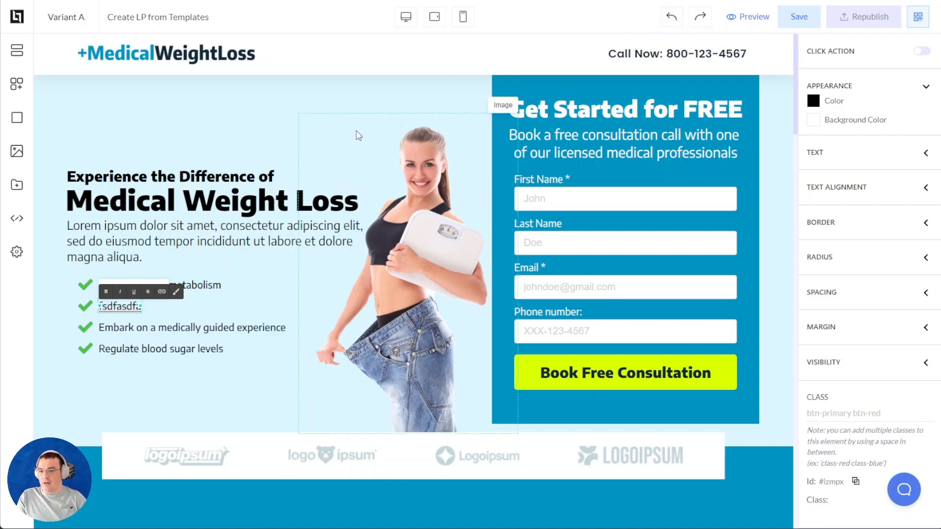
key("ctrl+z")
left_click(108, 309)
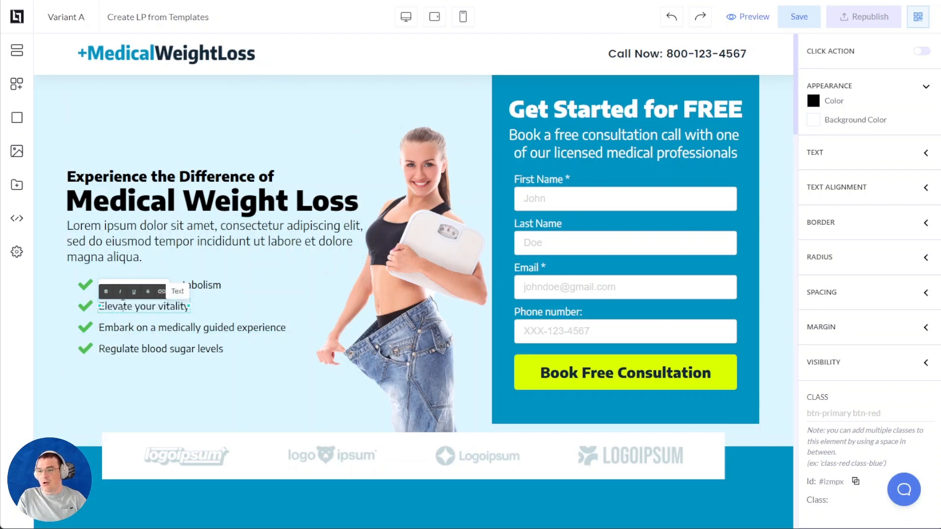
left_click(323, 302)
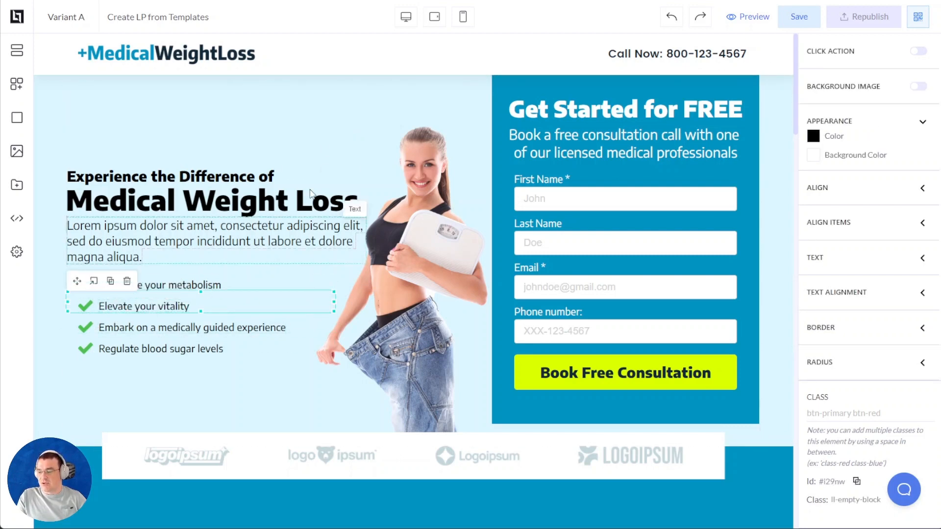
left_click(402, 60)
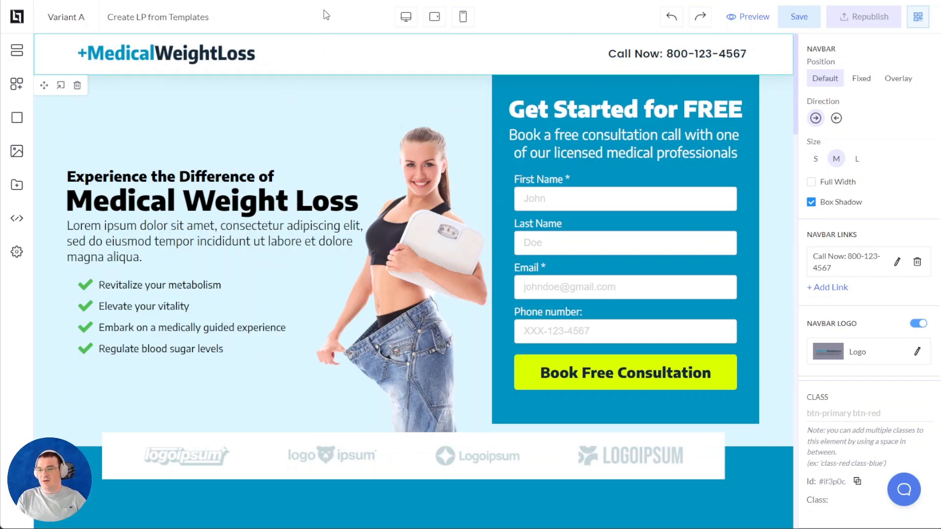
Step: Try purple #DA40FF and a lighter #EA8CFF on the Book Free Consultation button, and set its background colour to yellow #FFE600
left_click(524, 376)
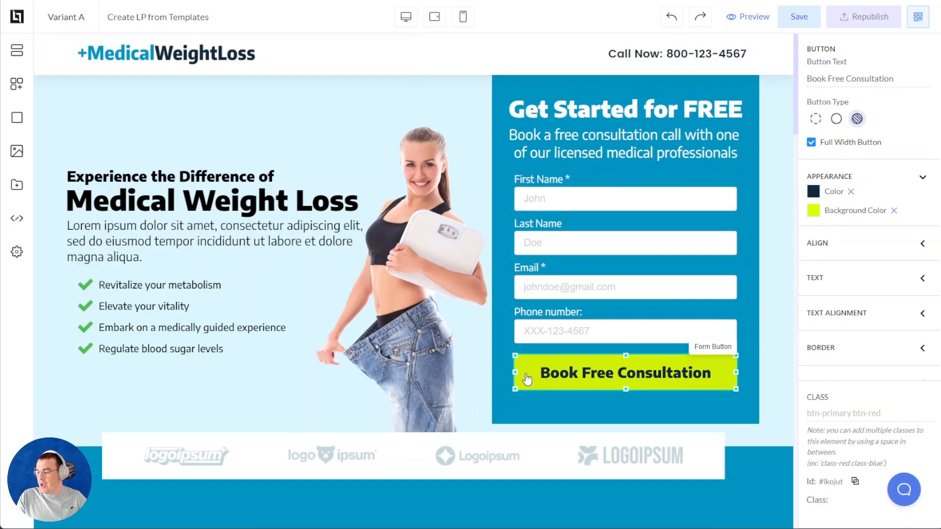
left_click(813, 211)
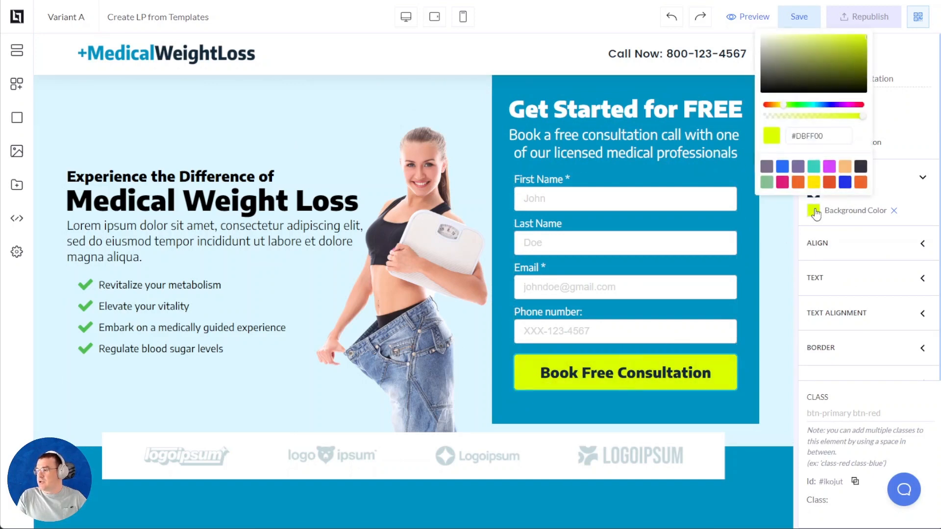
left_click(829, 169)
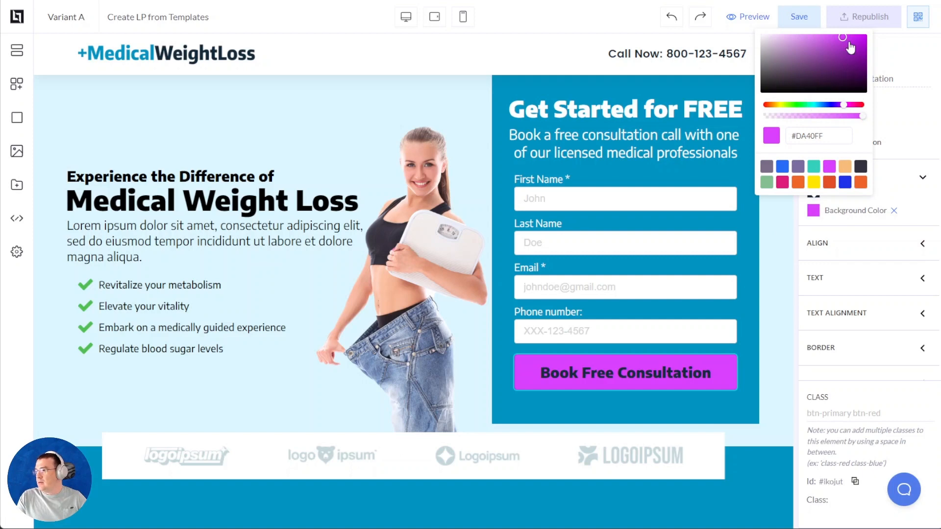
left_click(827, 38)
mouse_move(824, 34)
left_mouse_down()
mouse_move(774, 27)
mouse_move(809, 31)
left_mouse_up()
left_click(813, 211)
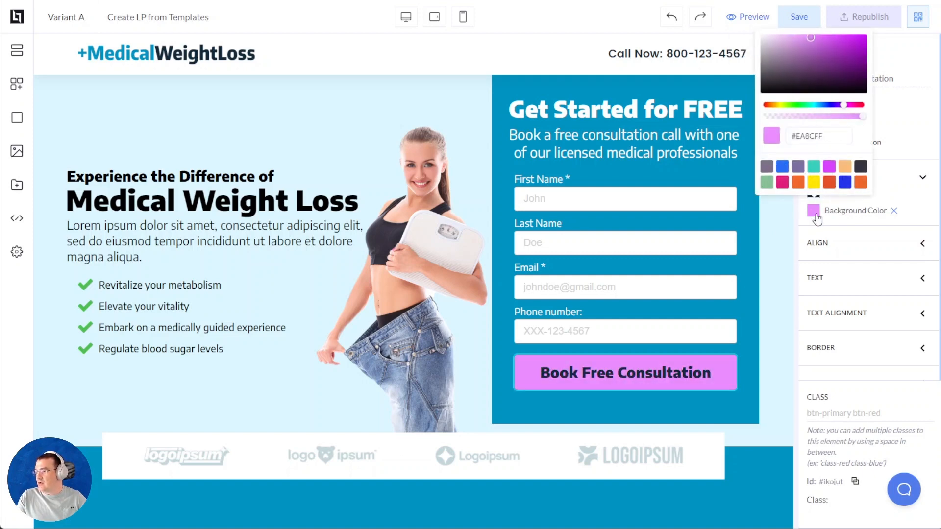
left_click(814, 183)
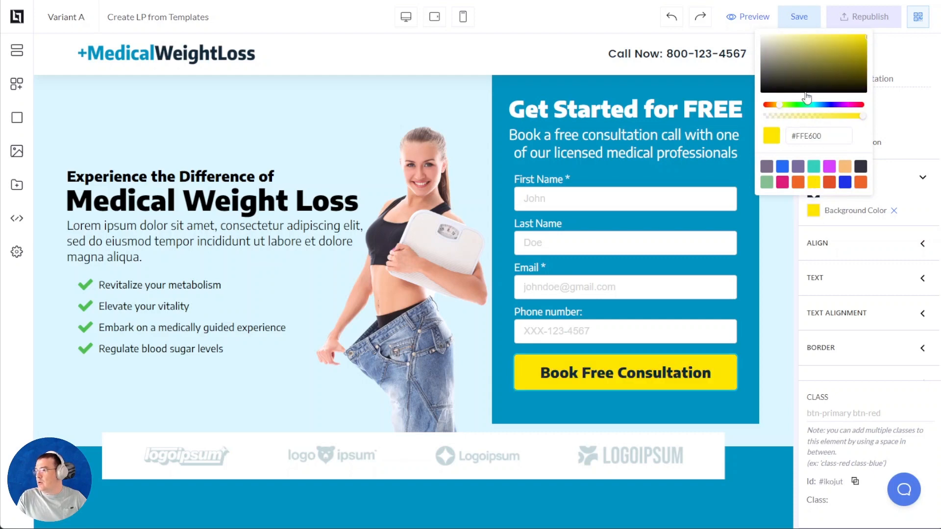
left_click_drag(843, 63, 867, 34)
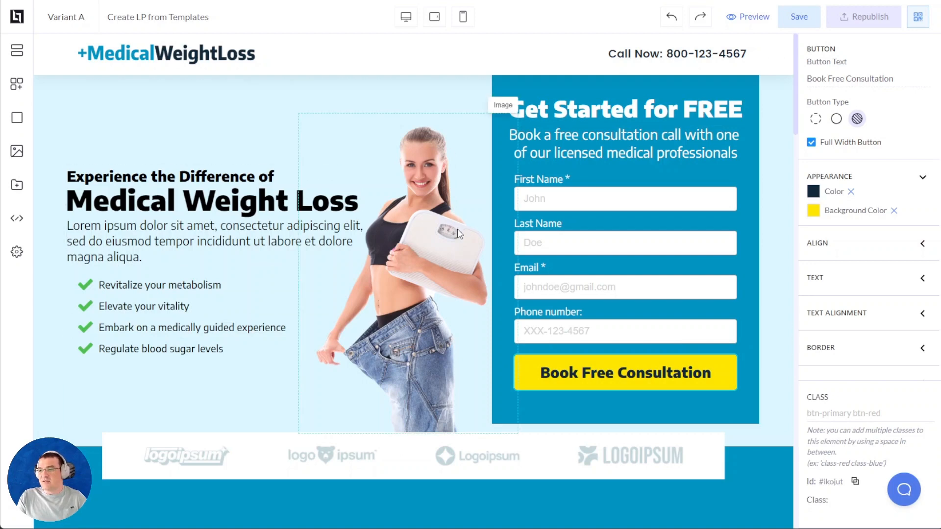
Step: Replace the hero image of the woman with the Unsplash portrait of a person in a clock-patterned shirt on pink
left_click(431, 154)
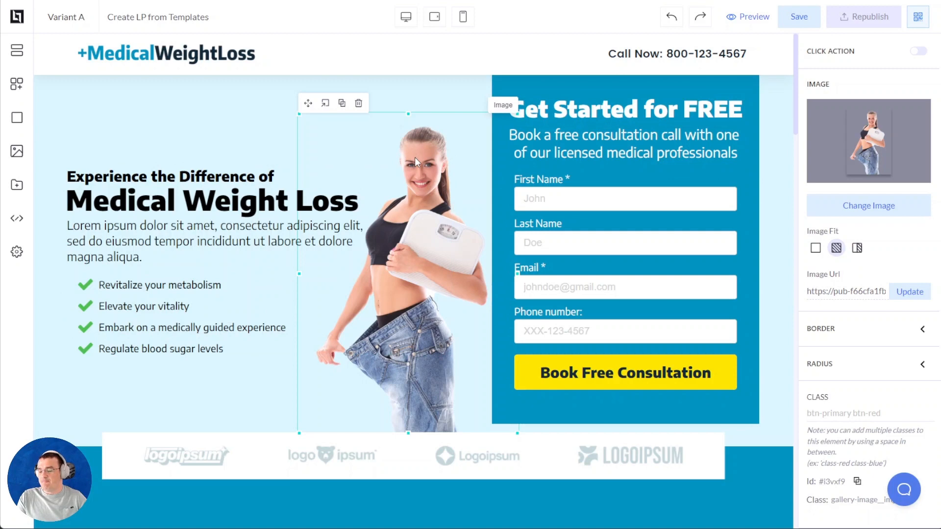
left_click(187, 138)
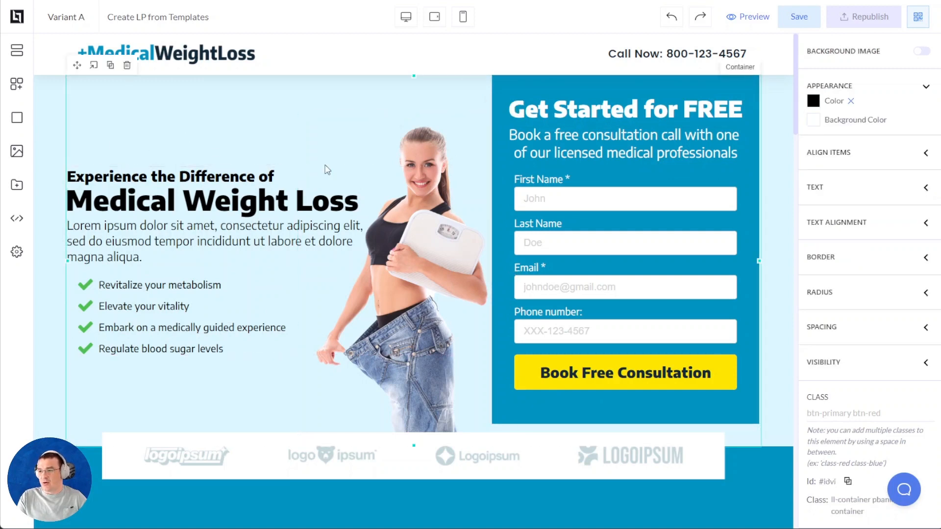
left_click(433, 166)
left_click(422, 152)
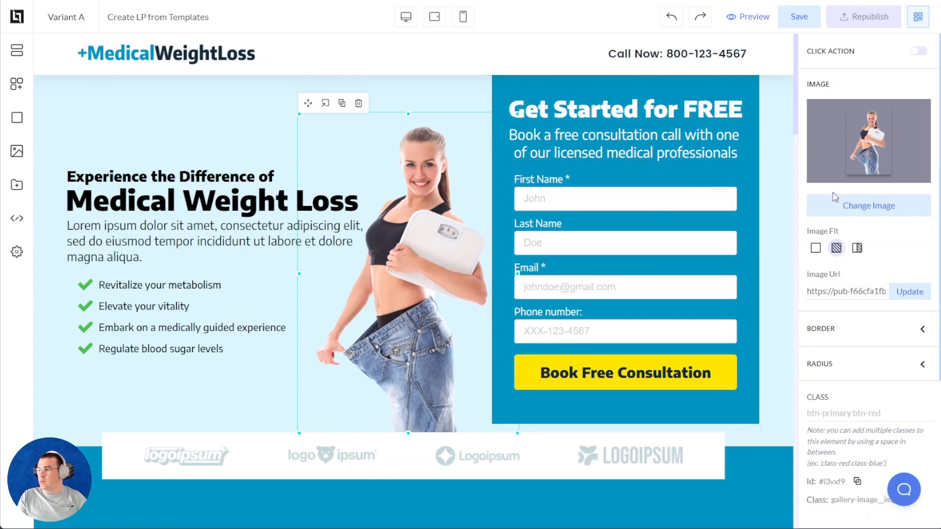
left_click(871, 207)
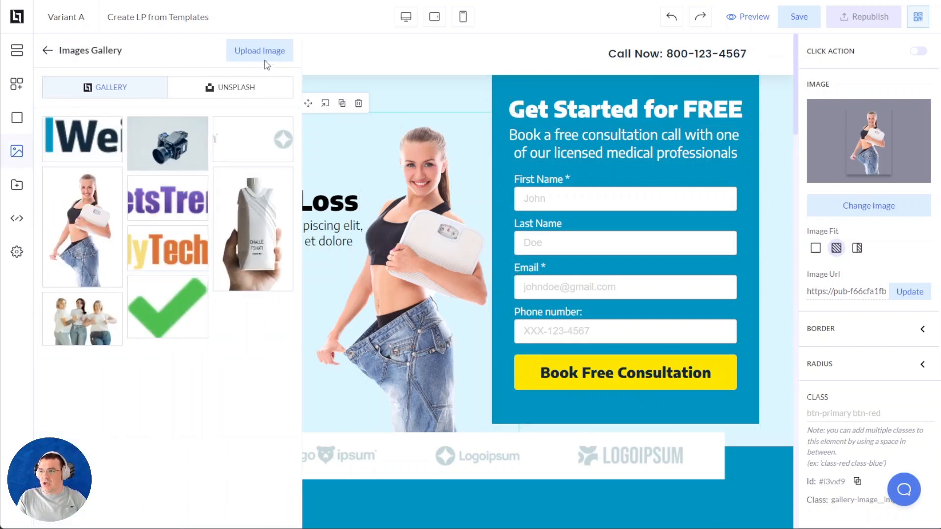
left_click(234, 89)
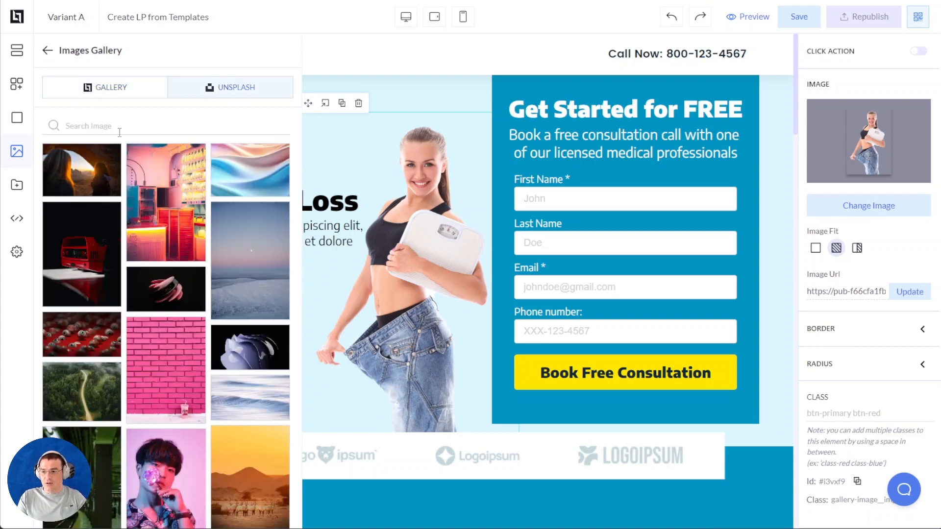
left_click(161, 488)
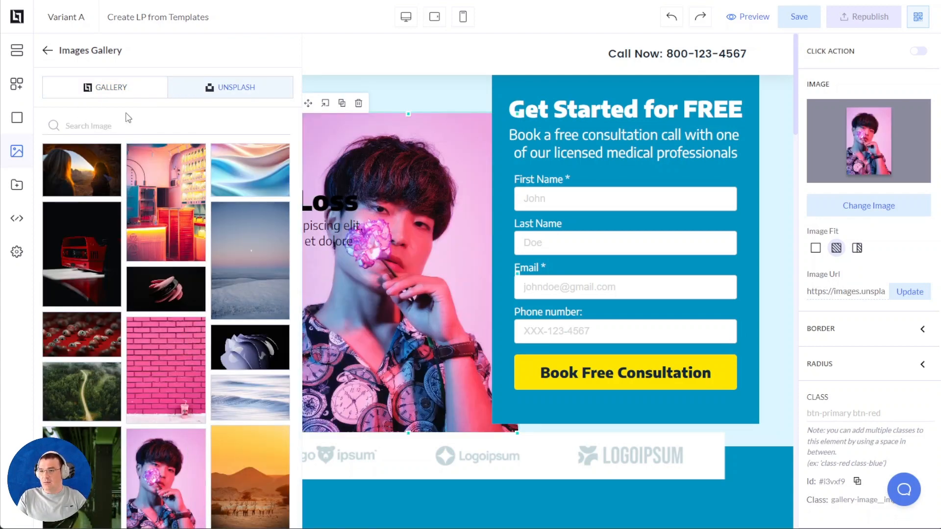
Step: Replace the hero image with the gallery picture of the woman in a black top giving a thumbs-up
left_click(118, 91)
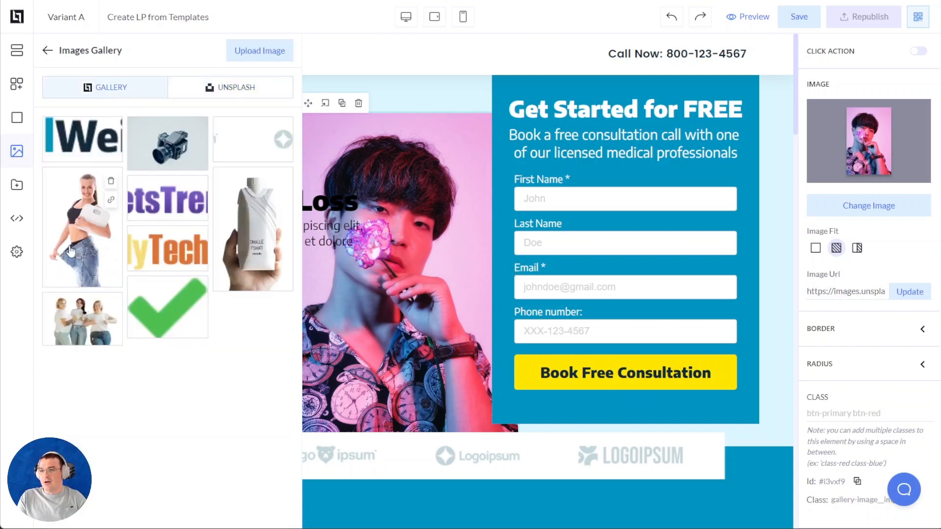
left_click(71, 251)
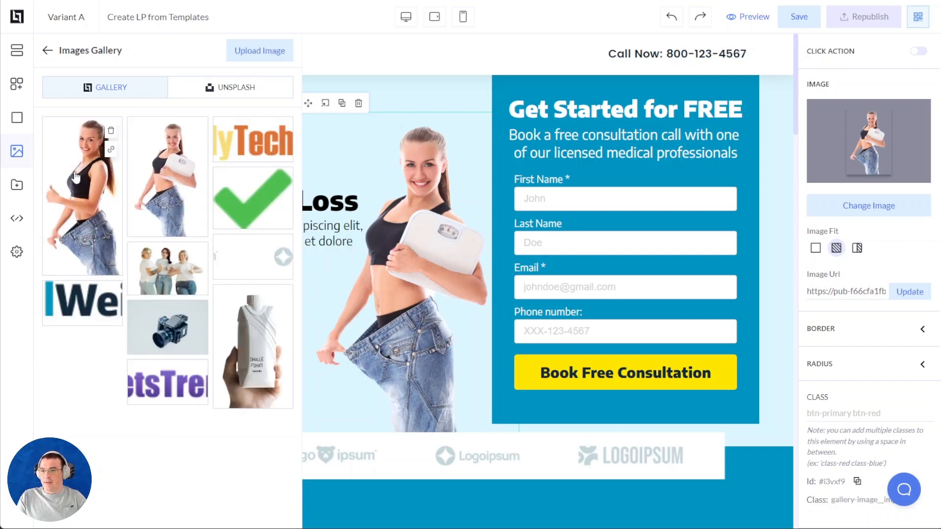
left_click(75, 176)
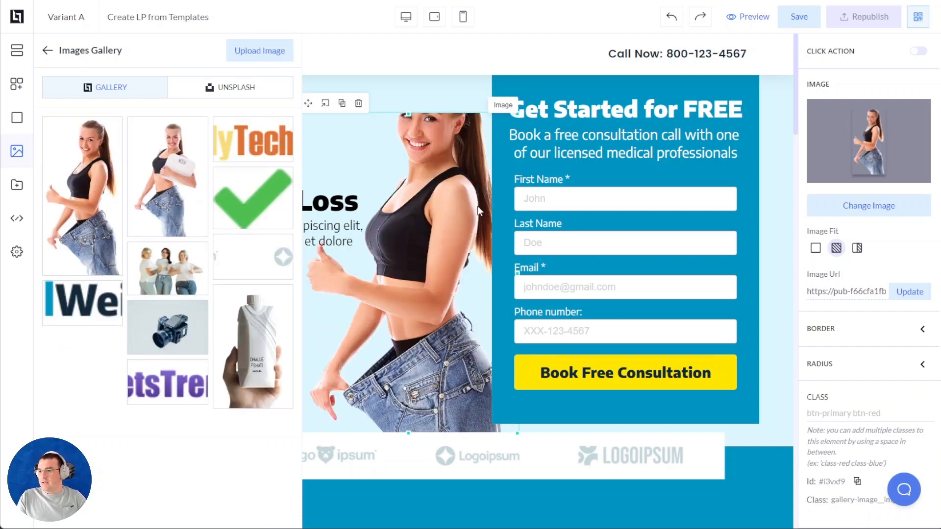
left_click(446, 234)
left_click(344, 23)
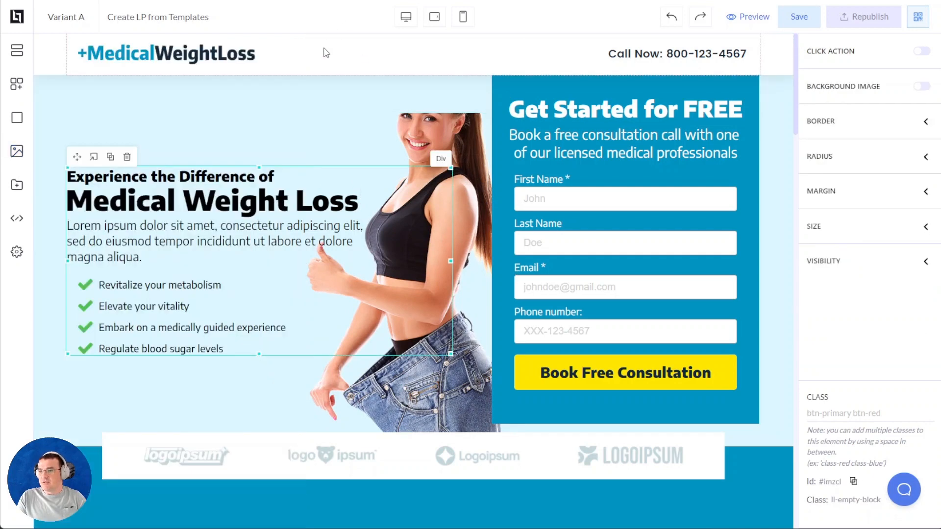
left_click(324, 49)
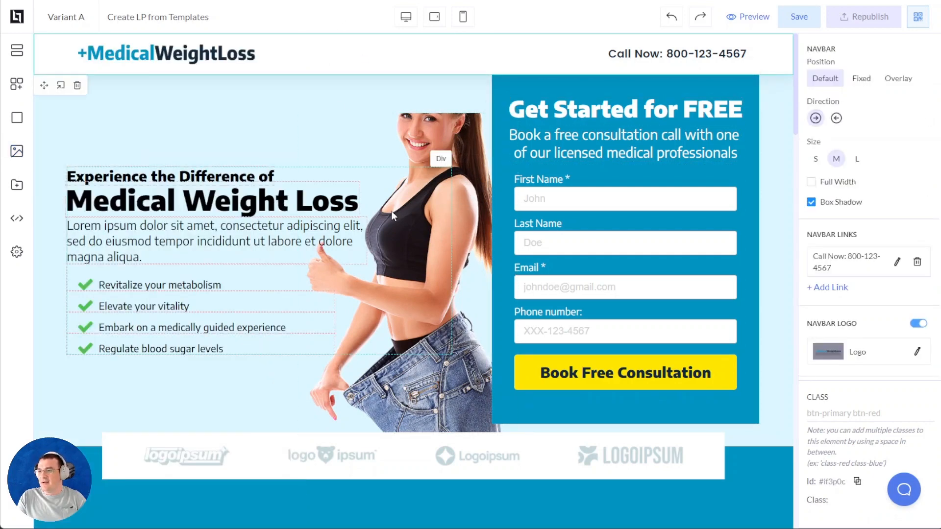
Step: Set the hero image's fit to Contain Image after trying the other fit options
left_click(426, 131)
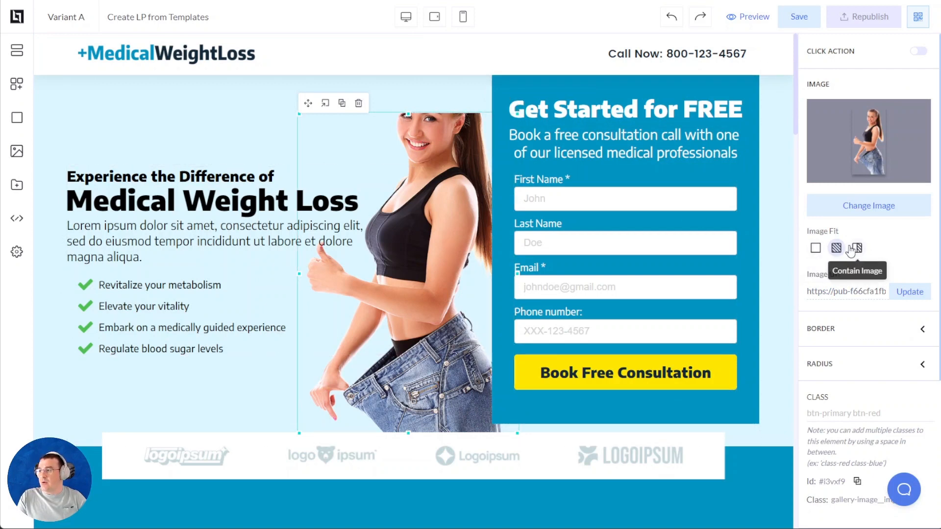
left_click(815, 249)
left_click(836, 249)
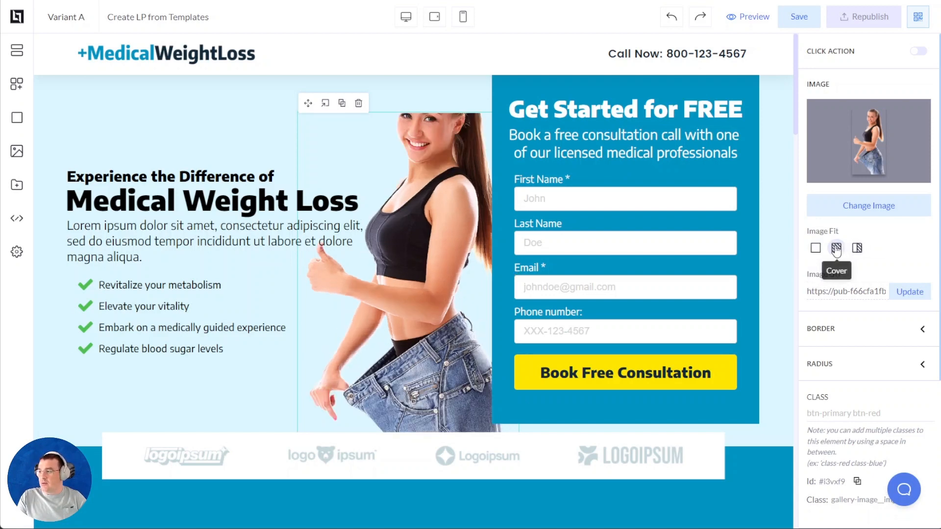
left_click(858, 248)
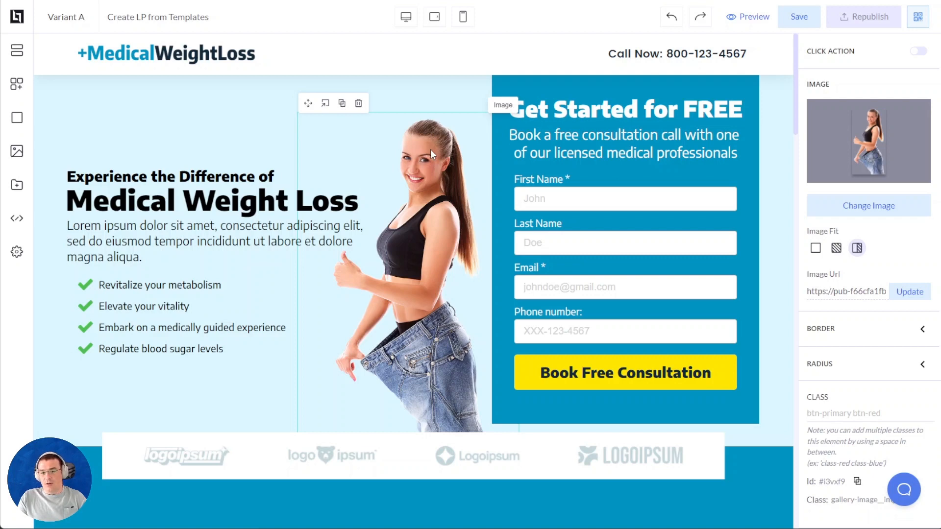
Step: Replace the image beside "Personalized and Comprehensive" with the gallery picture of three women in white T-shirts leaning on each other
scroll(430, 149, "down", 5)
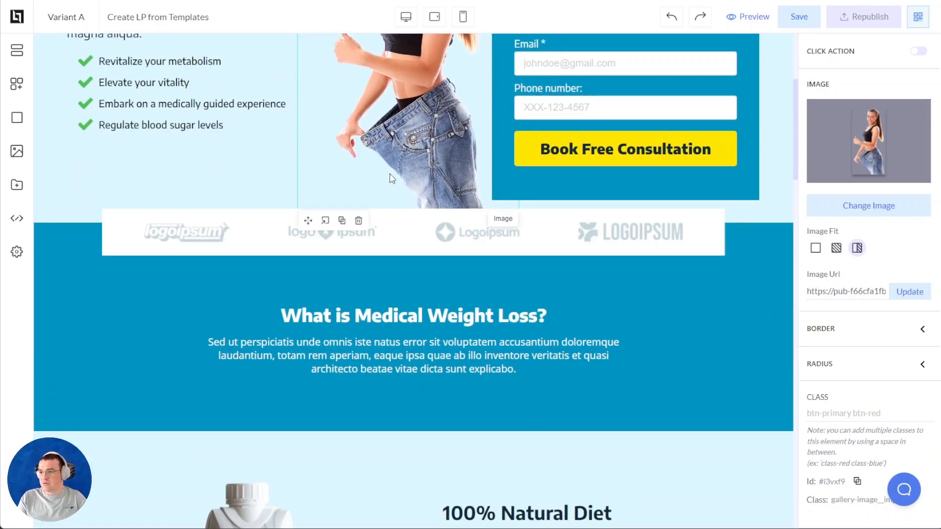
scroll(431, 154, "up", 5)
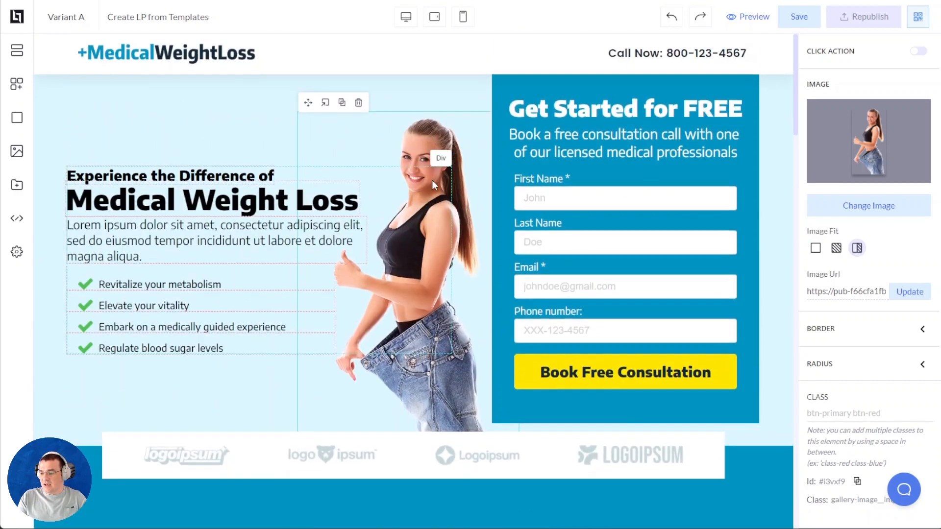
scroll(432, 180, "down", 10)
scroll(372, 179, "down", 2)
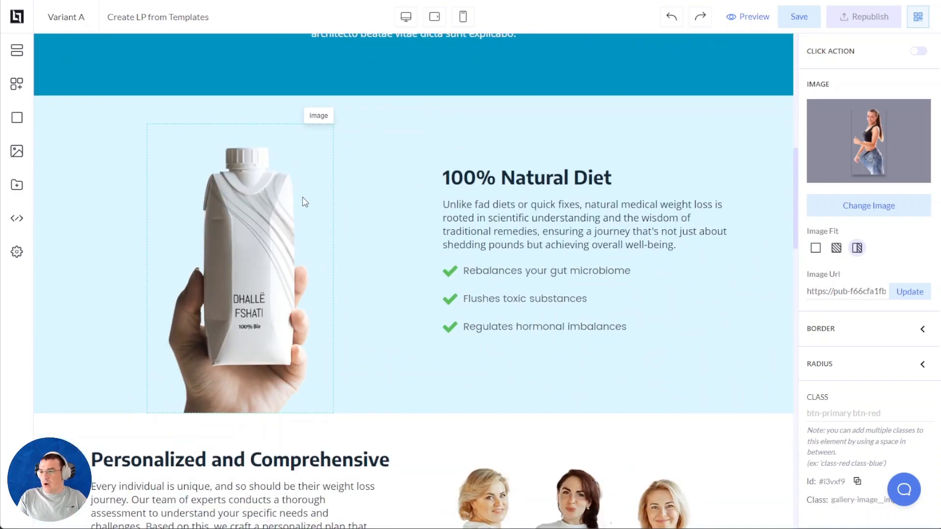
scroll(319, 220, "down", 5)
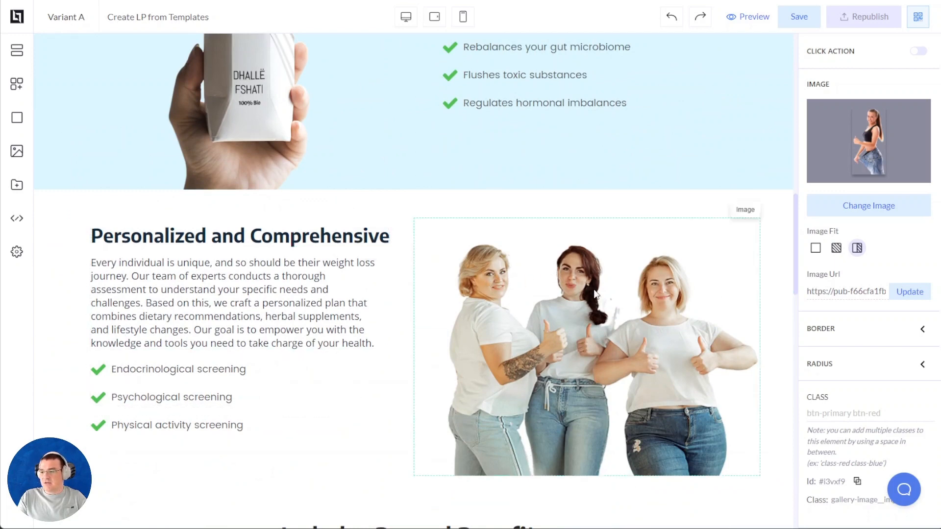
left_click(567, 316)
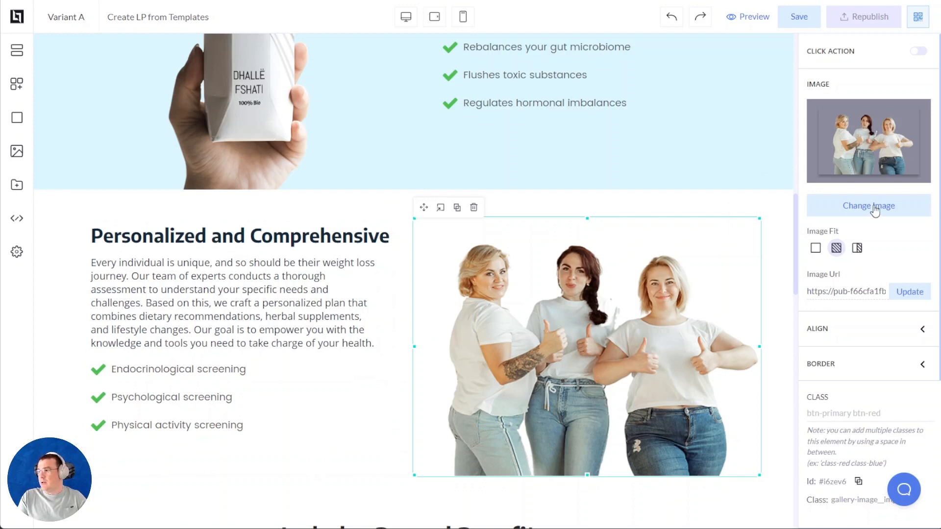
left_click(876, 208)
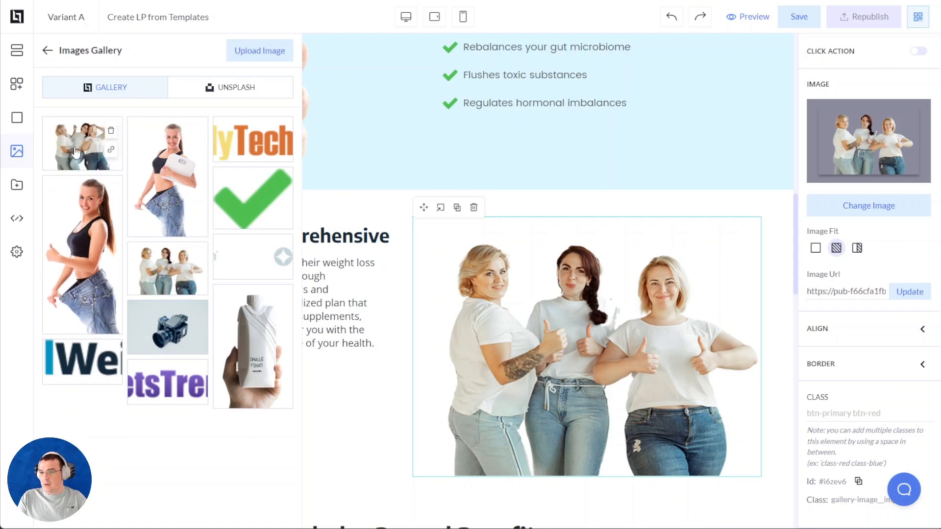
left_click(77, 153)
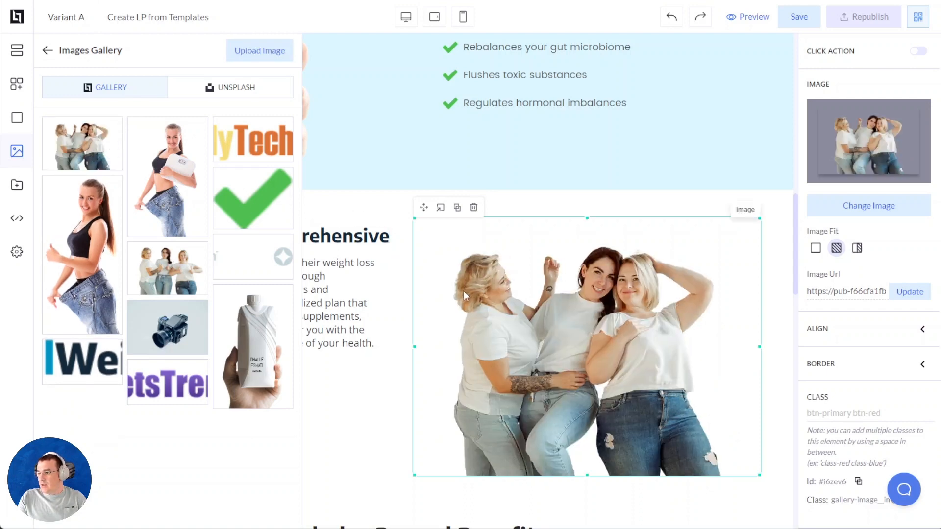
left_click(364, 408)
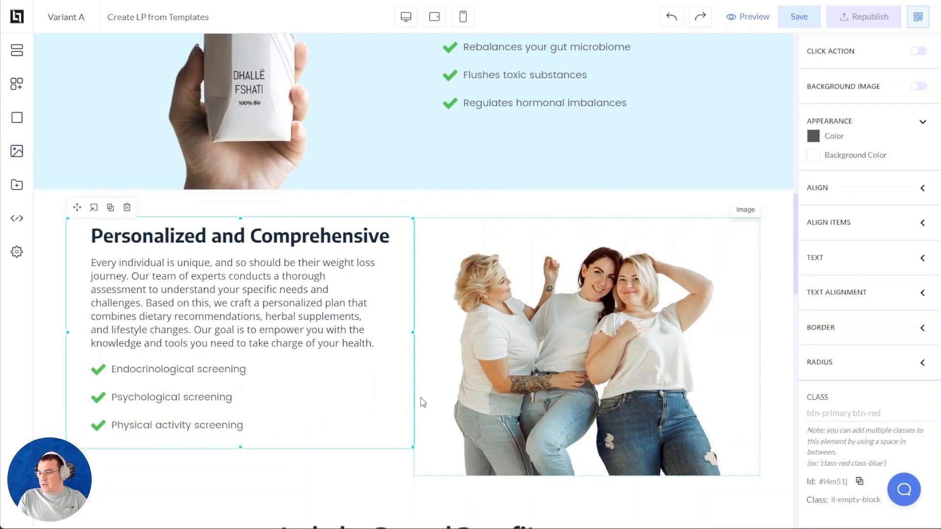
Step: Replace "Every individual is unique" with "Every woman" at the start of the Personalized and Comprehensive paragraph
double_click(179, 275)
left_click_drag(203, 264, 90, 269)
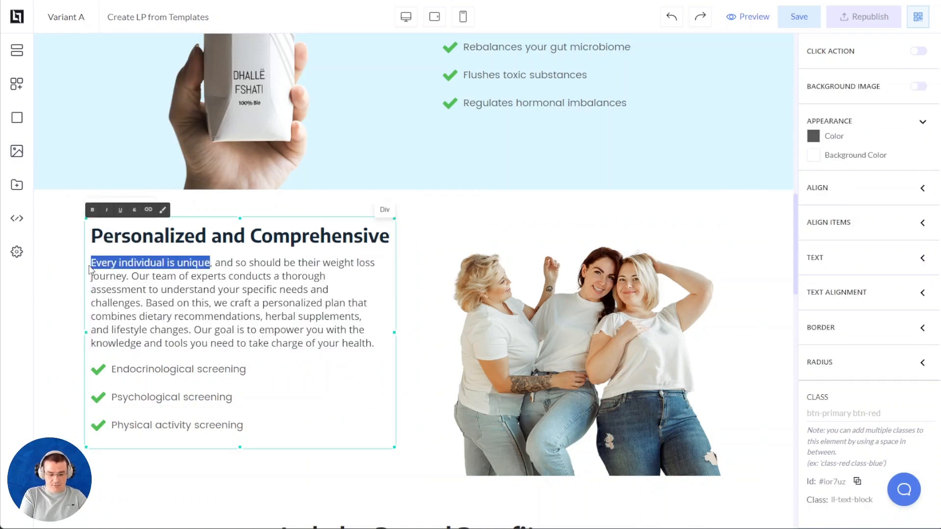
type("Every woman")
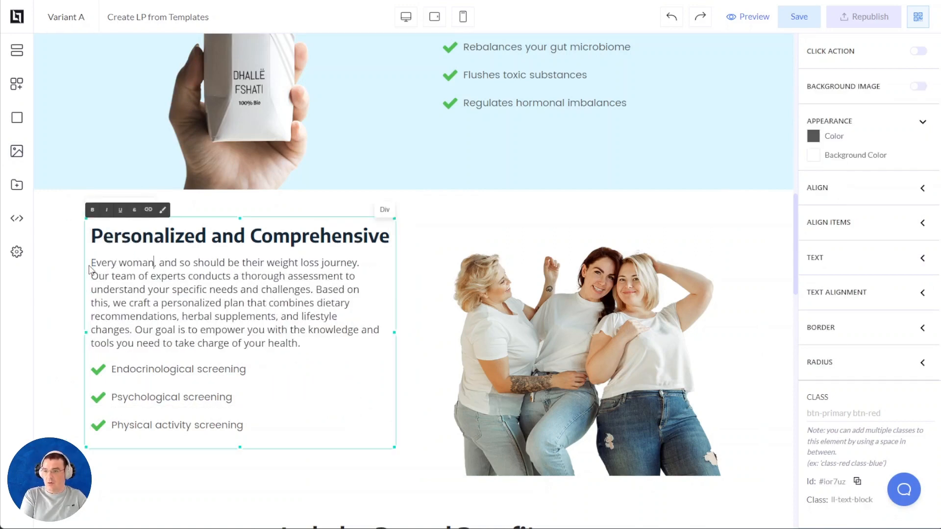
left_click(212, 267)
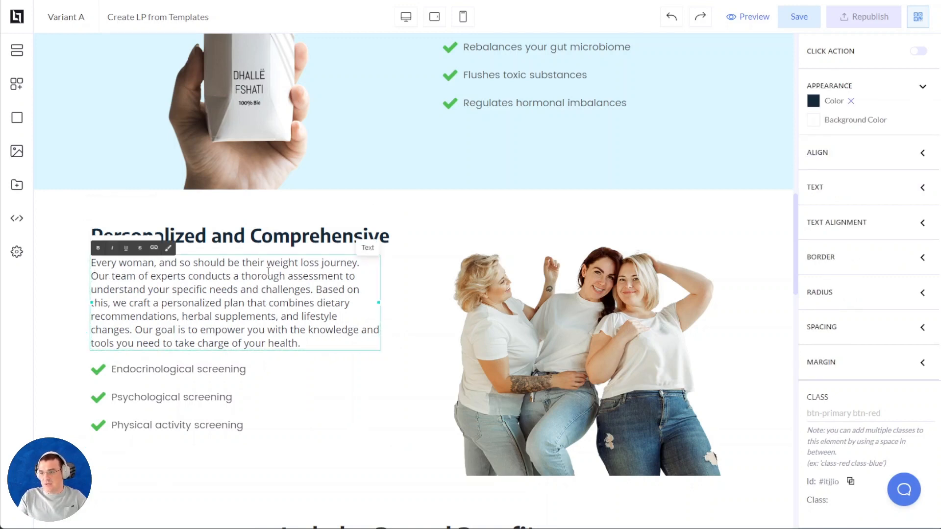
Step: Change the "Includes Dermal Benefits" heading to "Improves Your Skin Look and Feel"
scroll(217, 281, "down", 8)
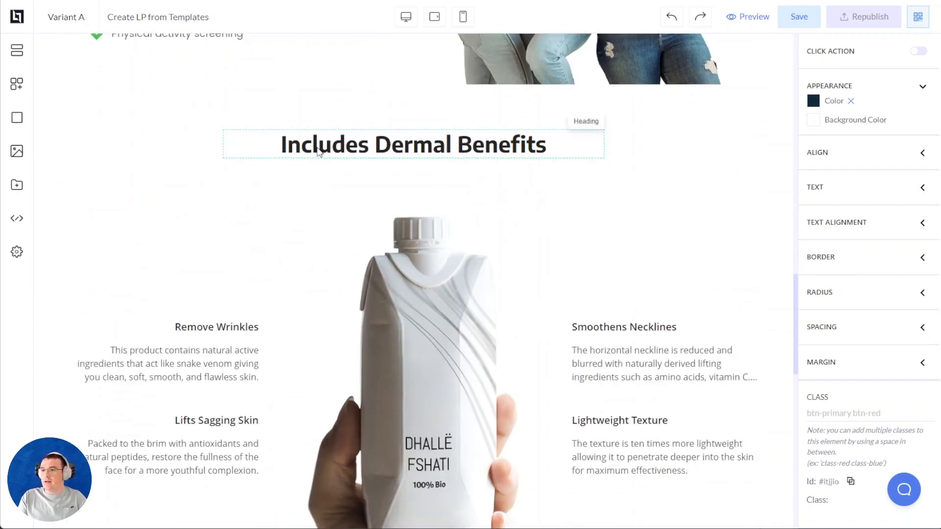
left_click(215, 142)
triple_click(361, 143)
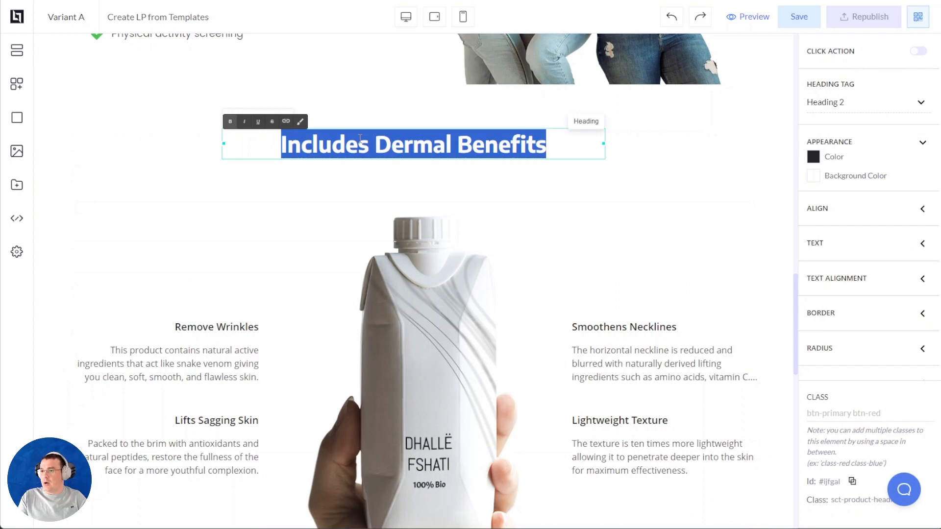
left_click(321, 142)
left_click_drag(278, 142, 569, 142)
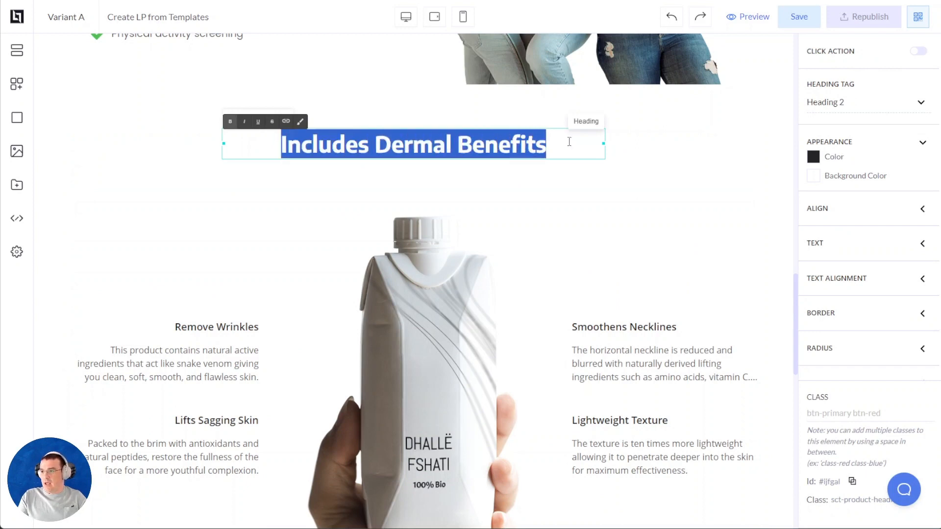
key("BackSpace")
type("Improves")
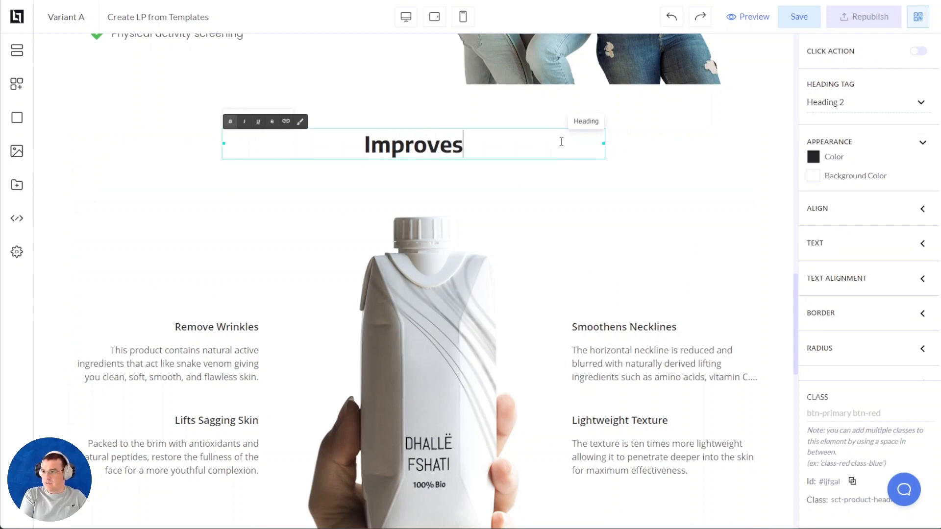
type(" Your Skin")
key("BackSpace")
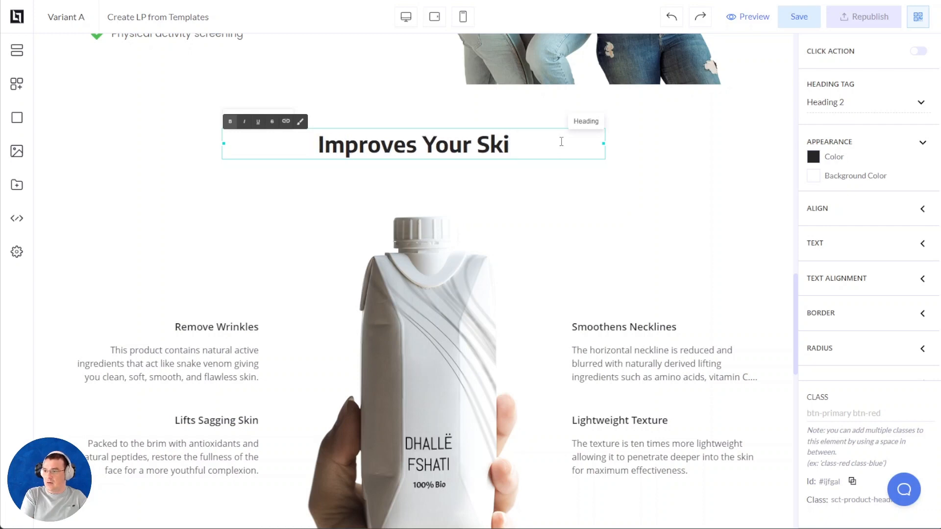
type("n Look and Feel")
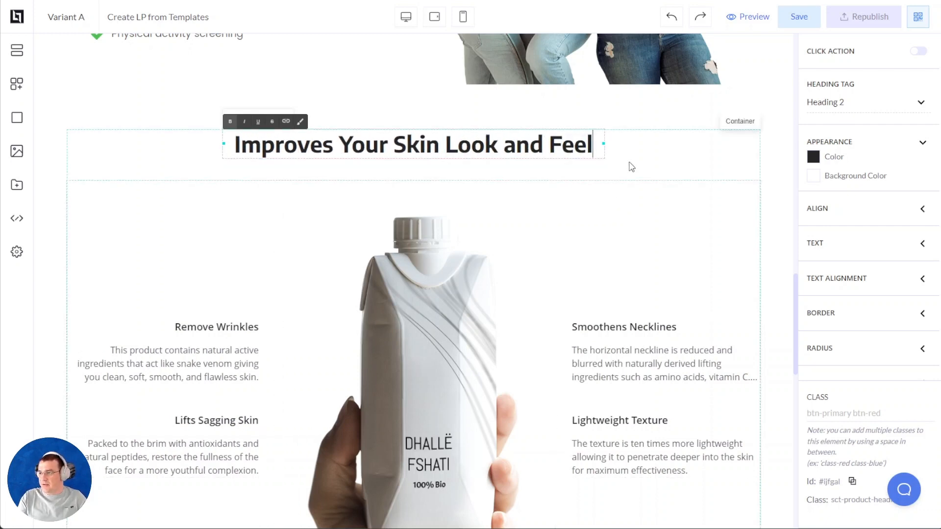
left_click(551, 172)
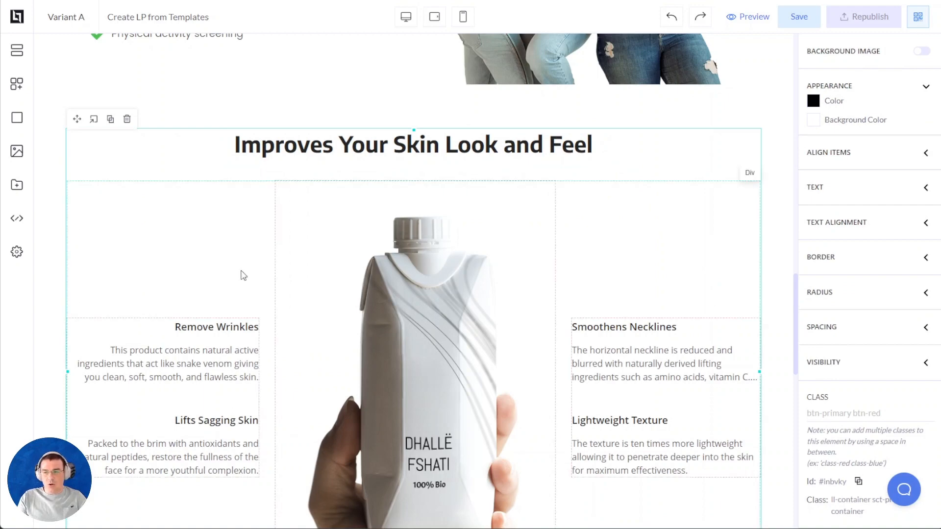
Step: Set the background colour of the "Improves Your Skin Look and Feel" section to #F3F3F3
left_click(83, 101)
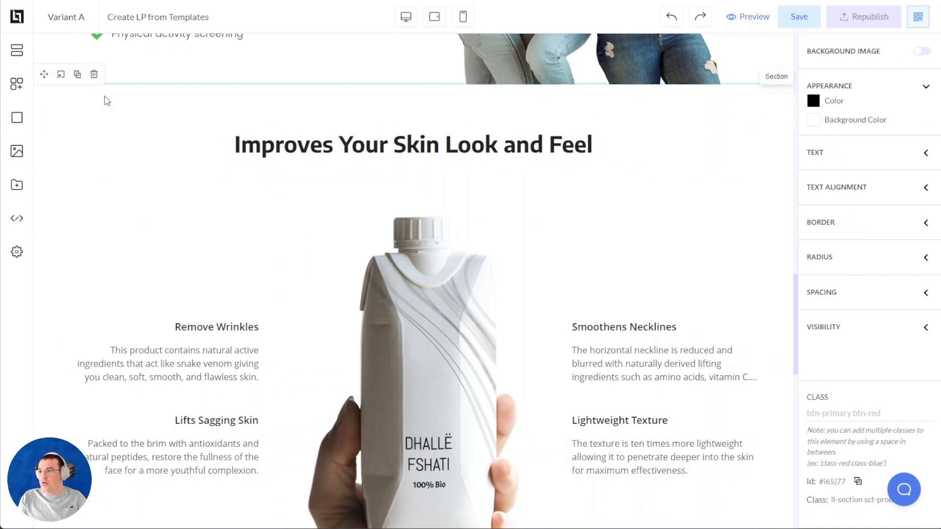
scroll(307, 148, "up", 6)
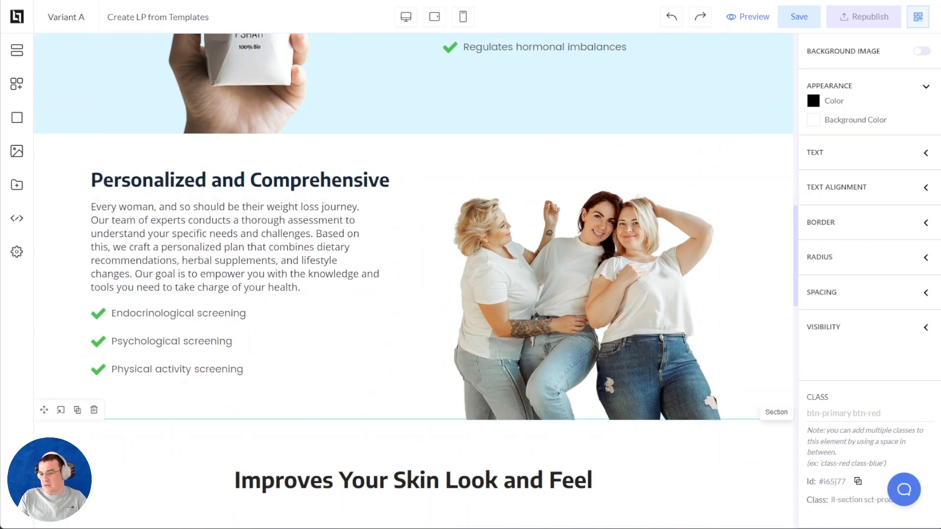
scroll(326, 237, "down", 4)
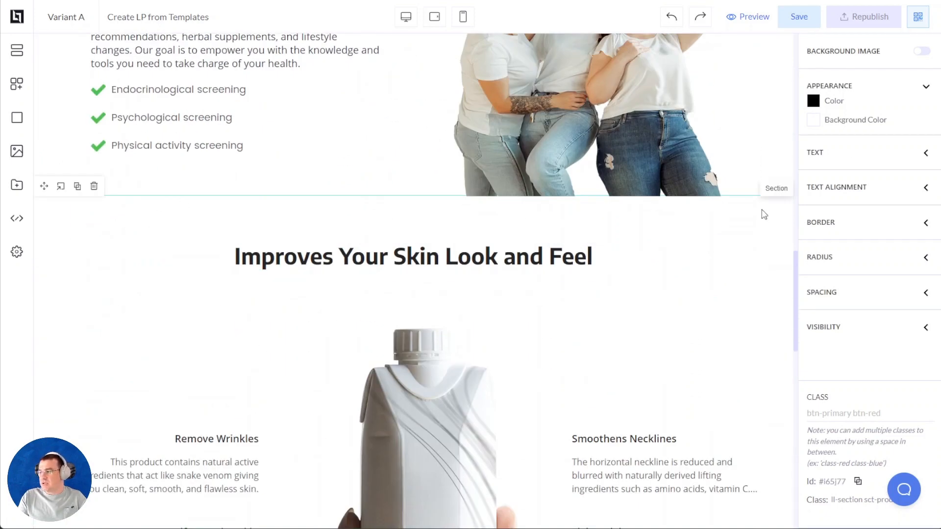
scroll(477, 206, "down", 3)
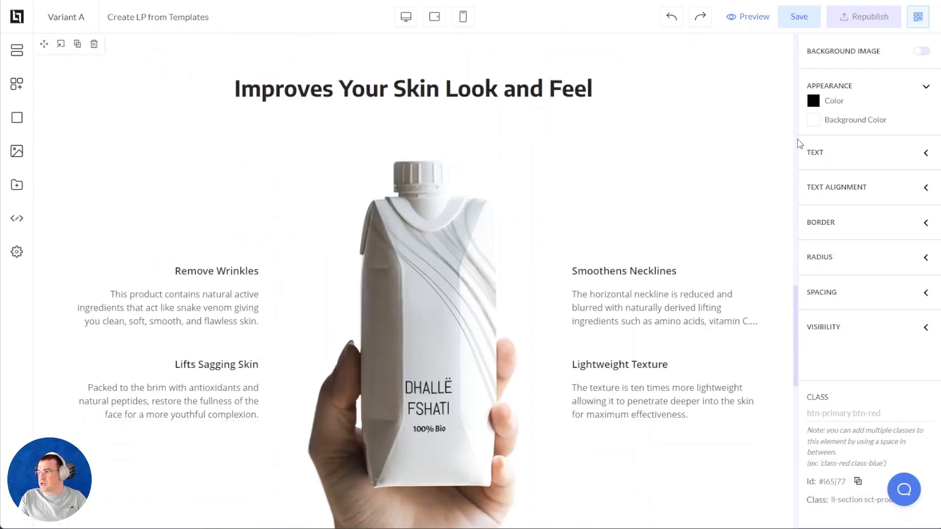
scroll(449, 246, "down", 6)
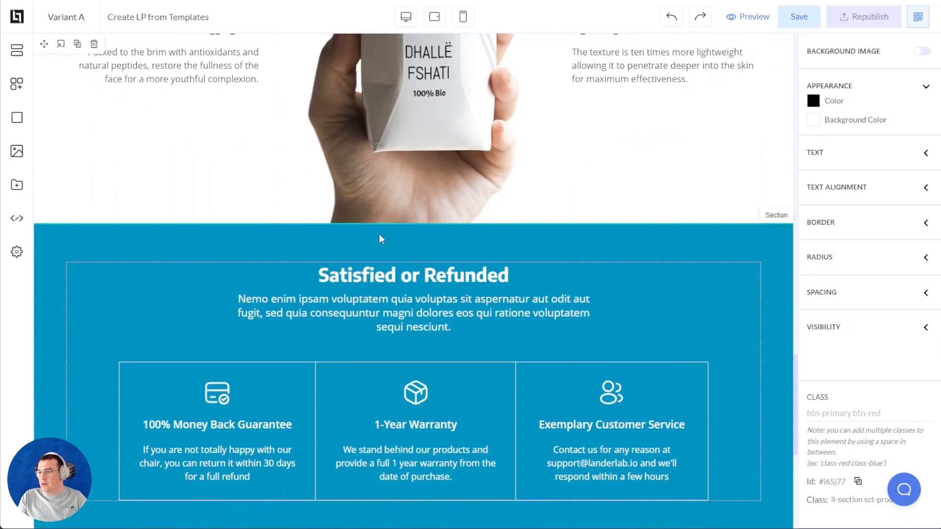
scroll(351, 250, "up", 6)
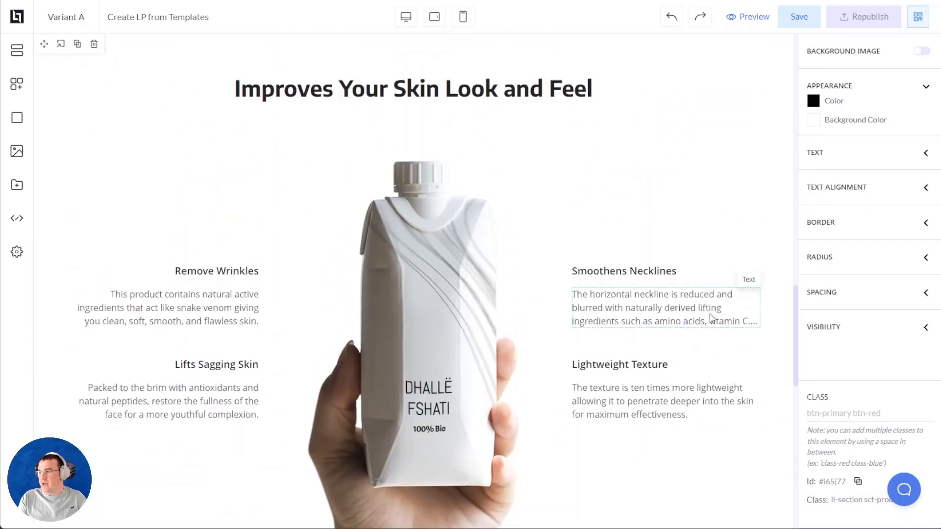
scroll(712, 319, "up", 3)
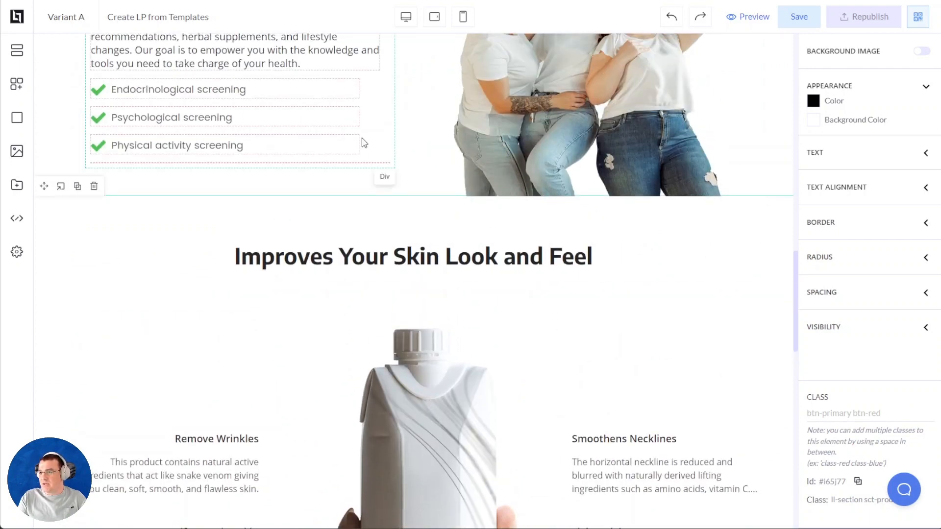
left_click(391, 158)
left_click(172, 227)
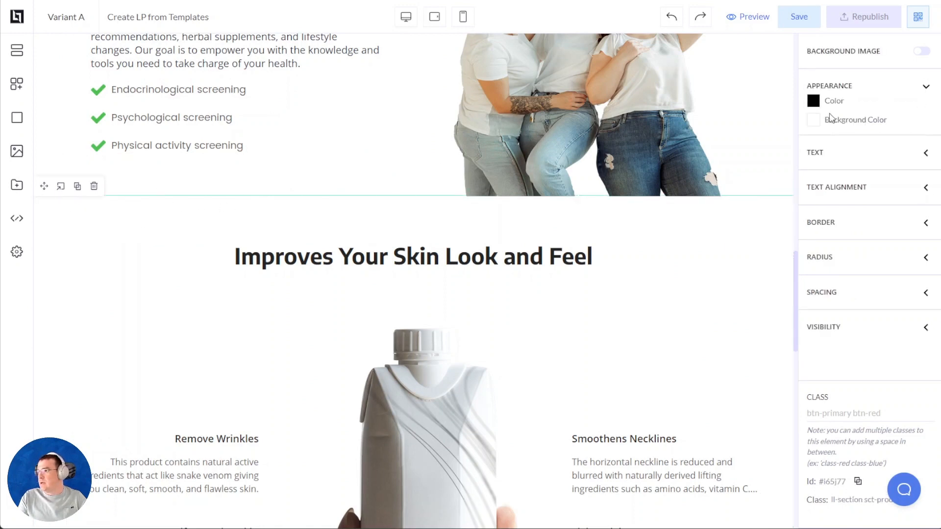
left_click(812, 122)
double_click(810, 241)
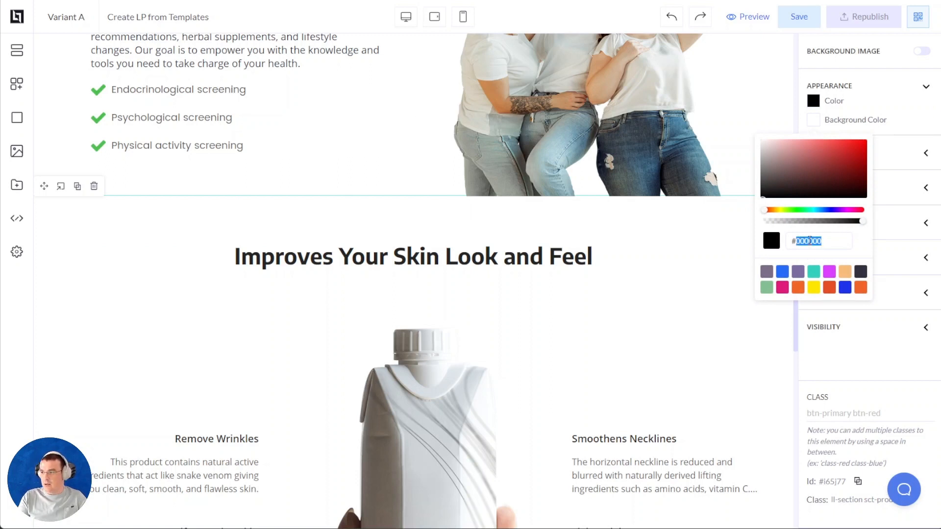
type("f3f3f3")
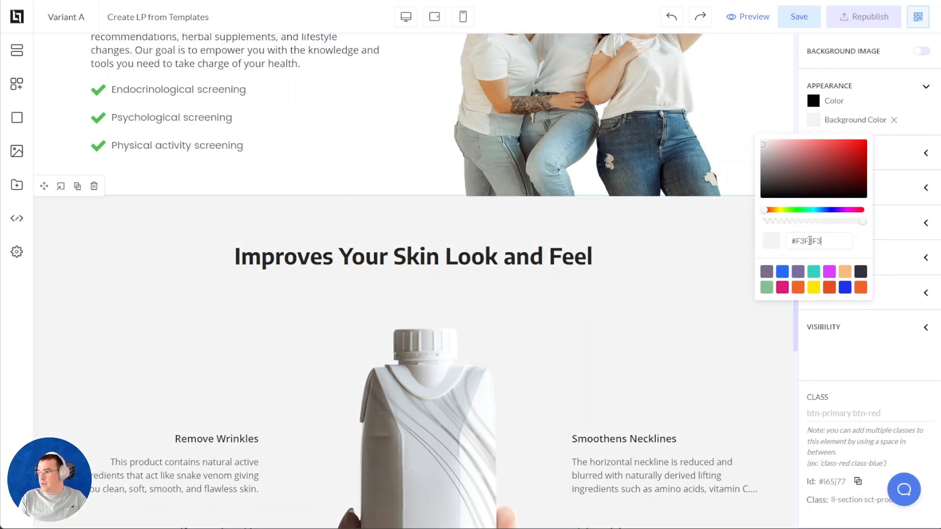
left_click(650, 249)
Step: Review the desktop layout, checking the skin section, the Satisfied or Refunded section, the hero image and the picture of the three women
scroll(319, 155, "down", 1)
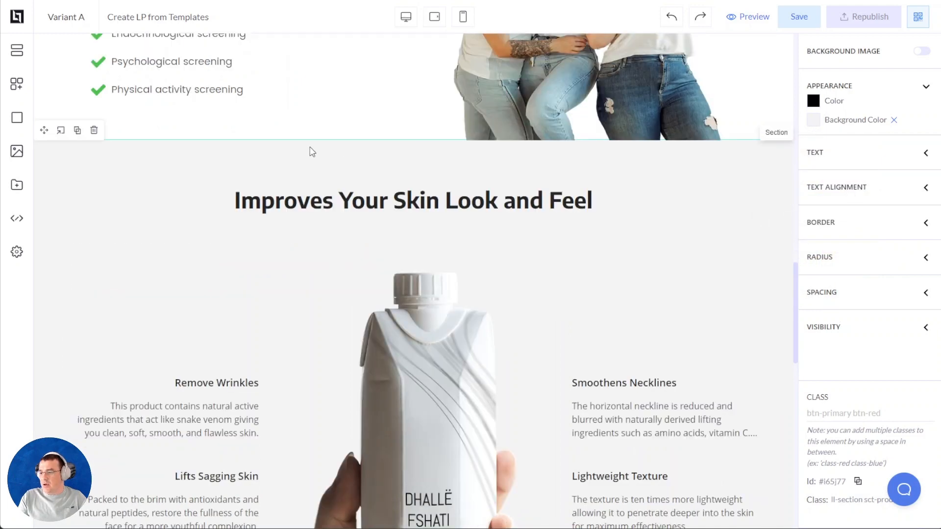
scroll(236, 154, "down", 3)
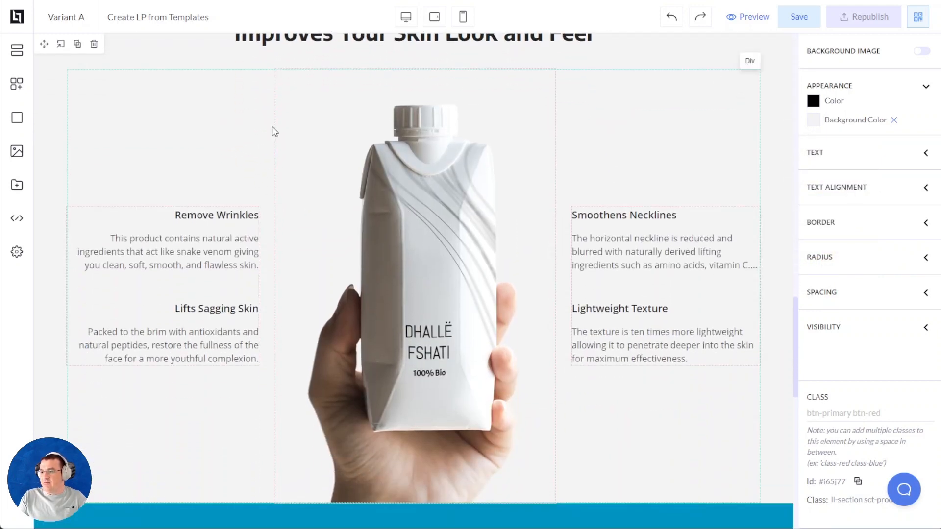
scroll(221, 142, "up", 1)
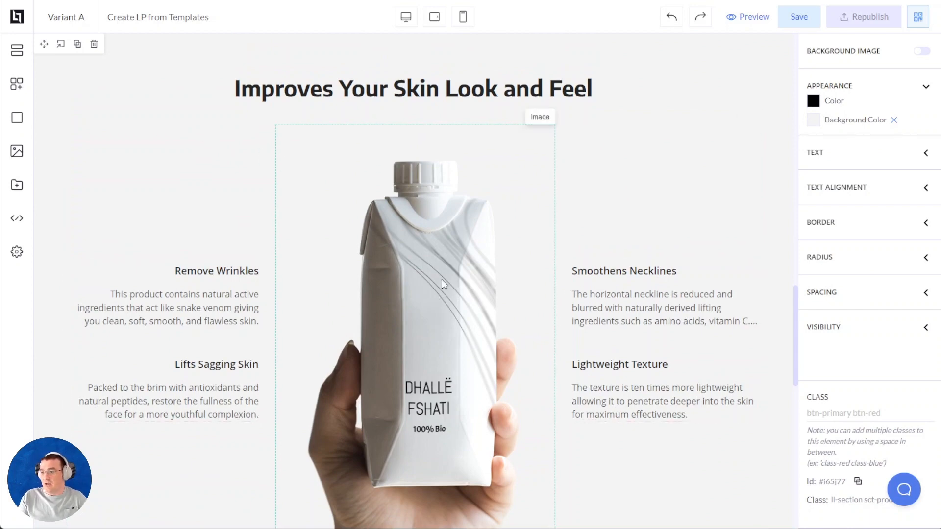
scroll(370, 242, "down", 4)
scroll(370, 260, "up", 3)
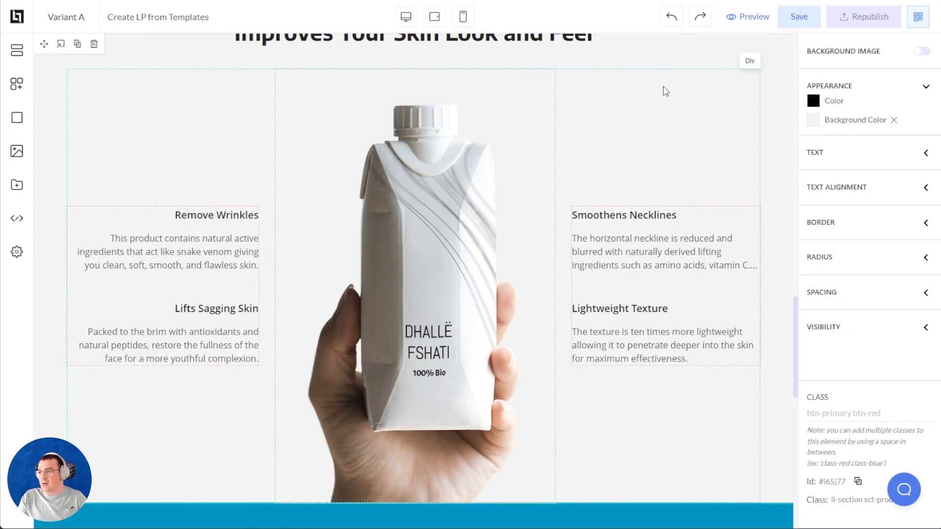
scroll(628, 81, "down", 5)
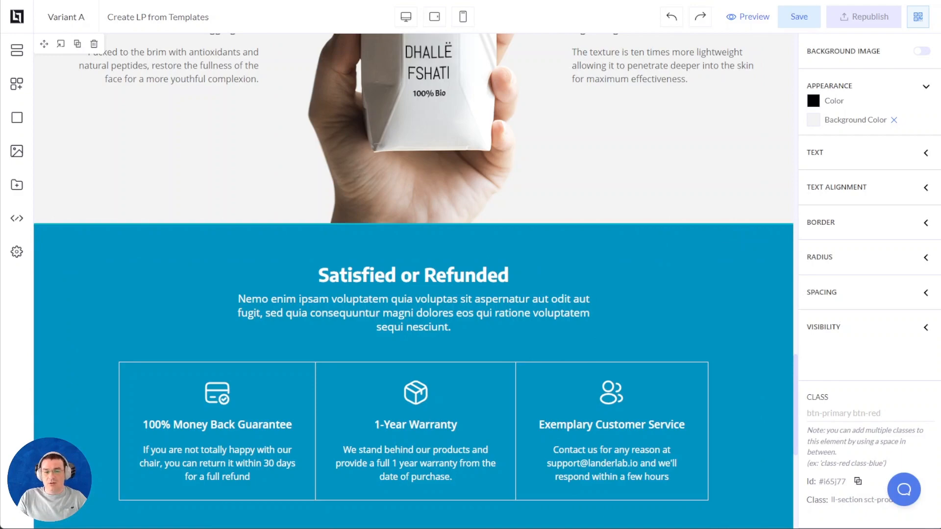
scroll(402, 217, "up", 20)
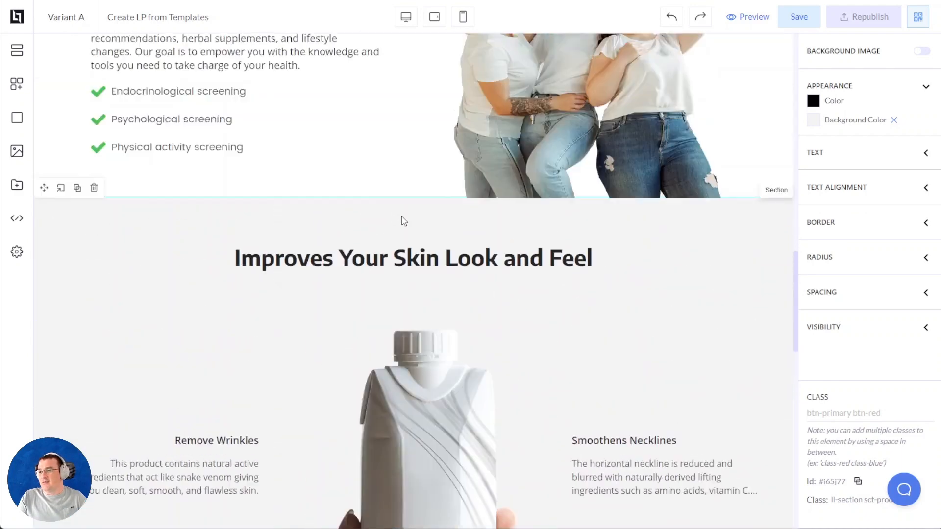
scroll(401, 215, "up", 7)
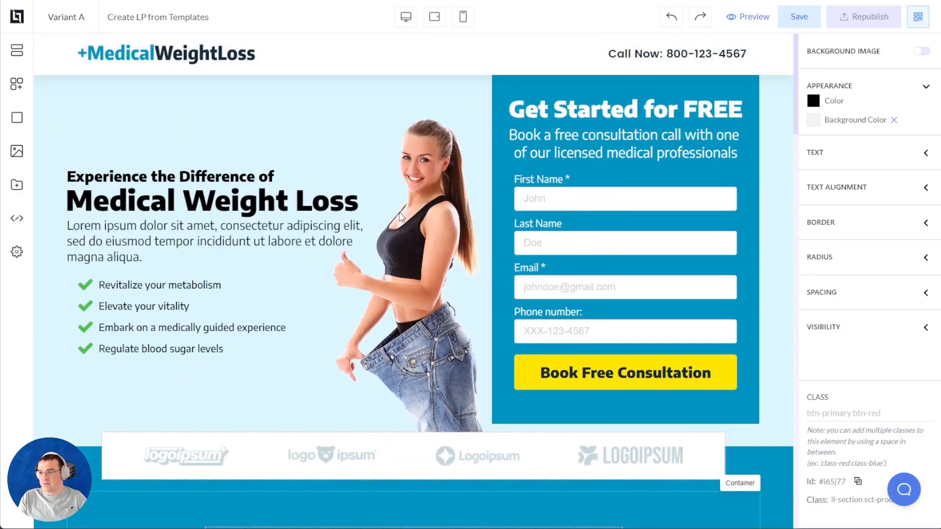
left_click(439, 148)
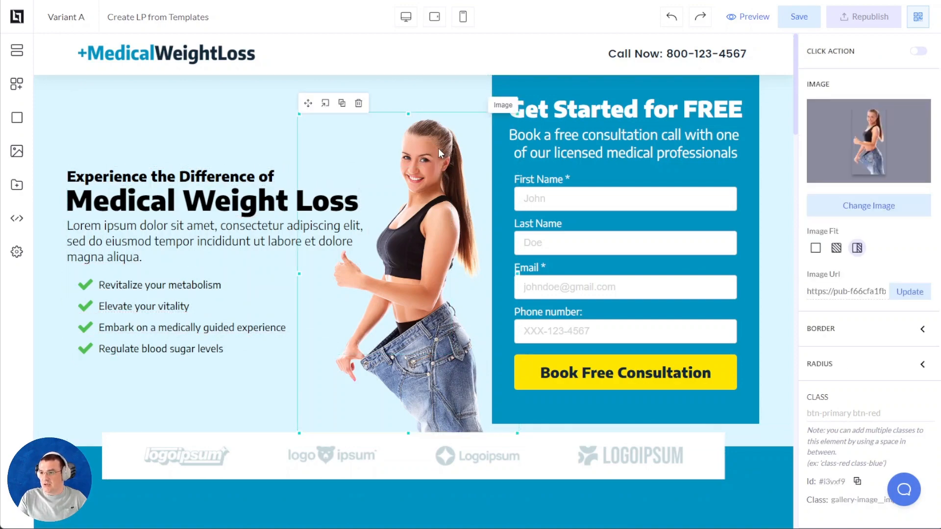
scroll(438, 148, "down", 15)
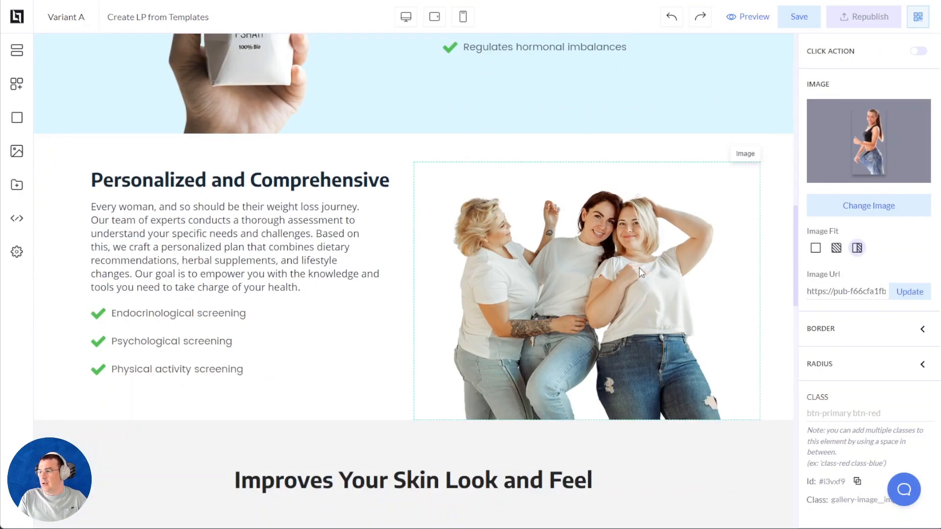
left_click(639, 268)
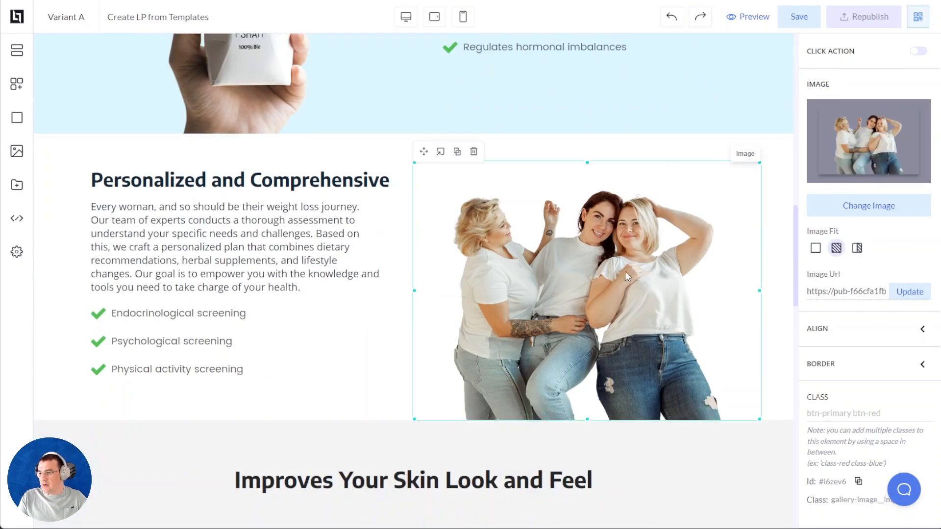
scroll(625, 272, "up", 15)
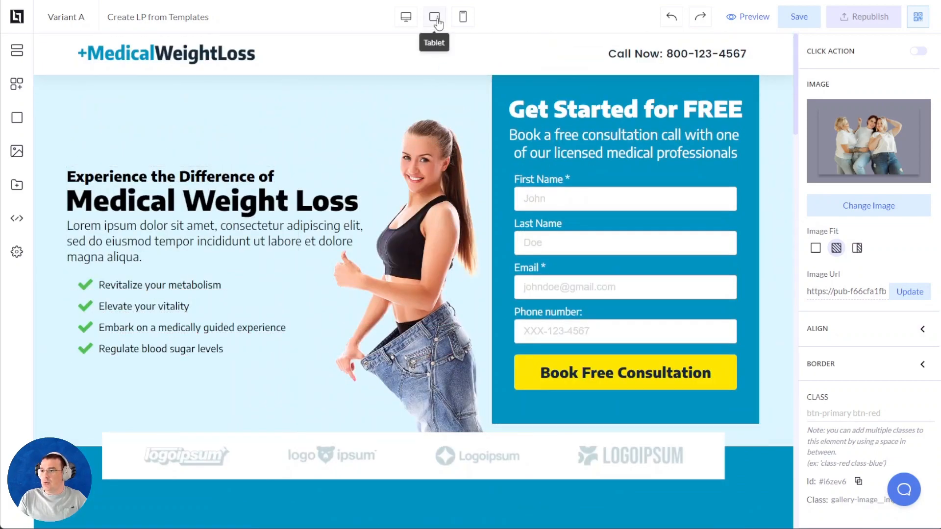
Step: In the tablet layout, shrink the hero image slightly and set its left margin to 344 and its top margin to -428
left_click(437, 19)
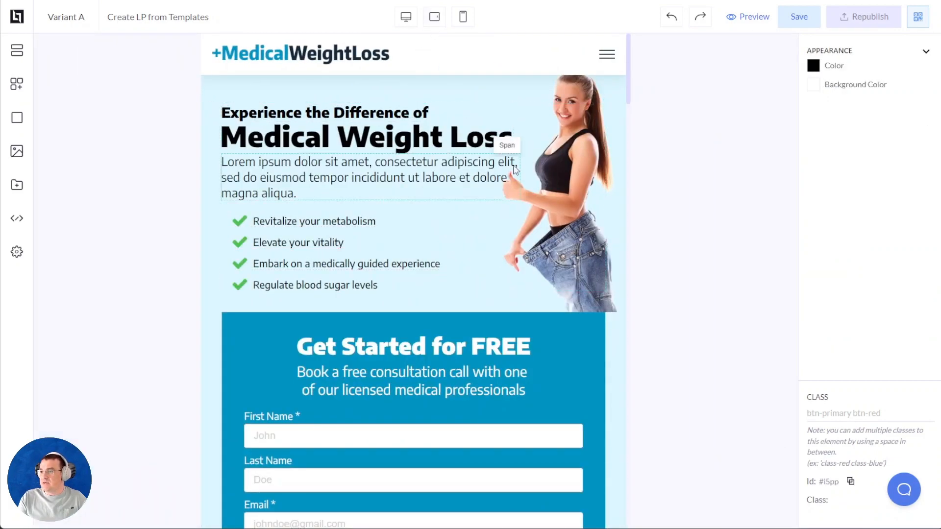
left_click(560, 85)
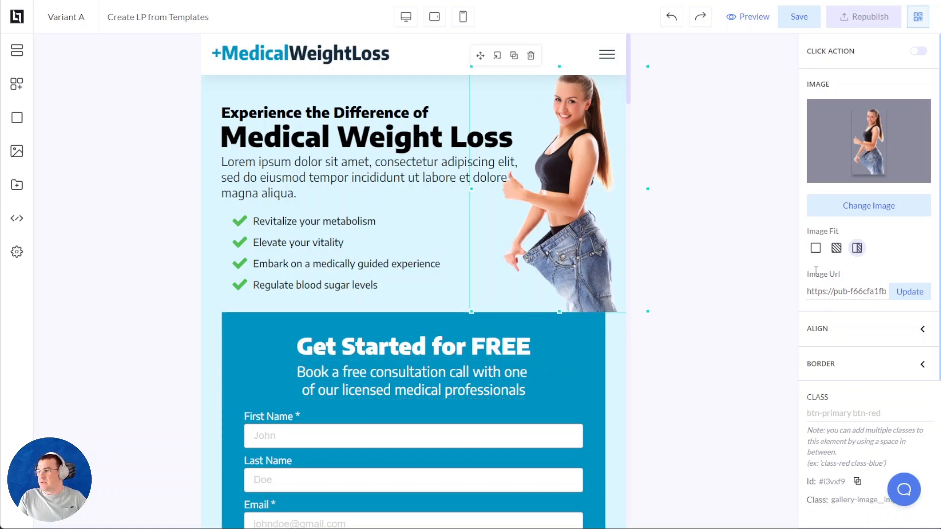
scroll(867, 216, "down", 3)
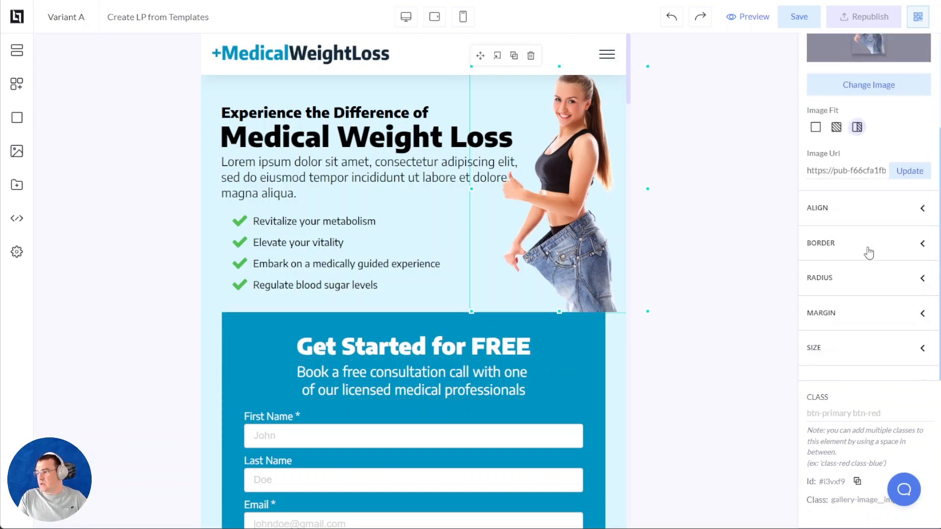
left_click(865, 303)
scroll(869, 255, "down", 2)
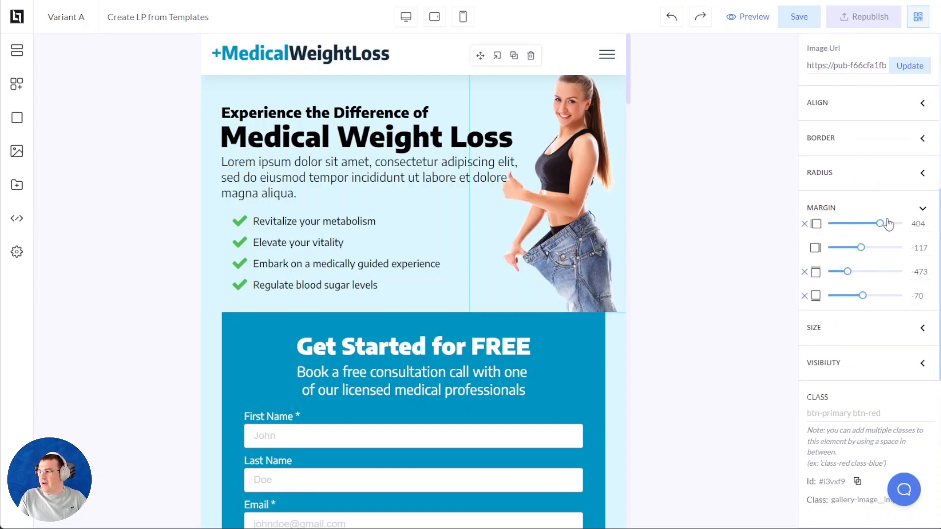
left_click_drag(882, 223, 879, 226)
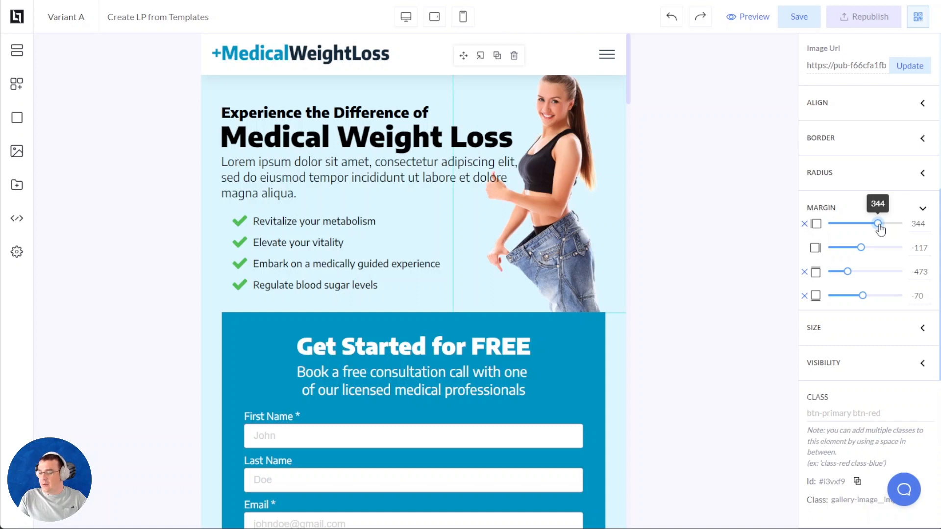
left_click_drag(880, 229, 880, 228)
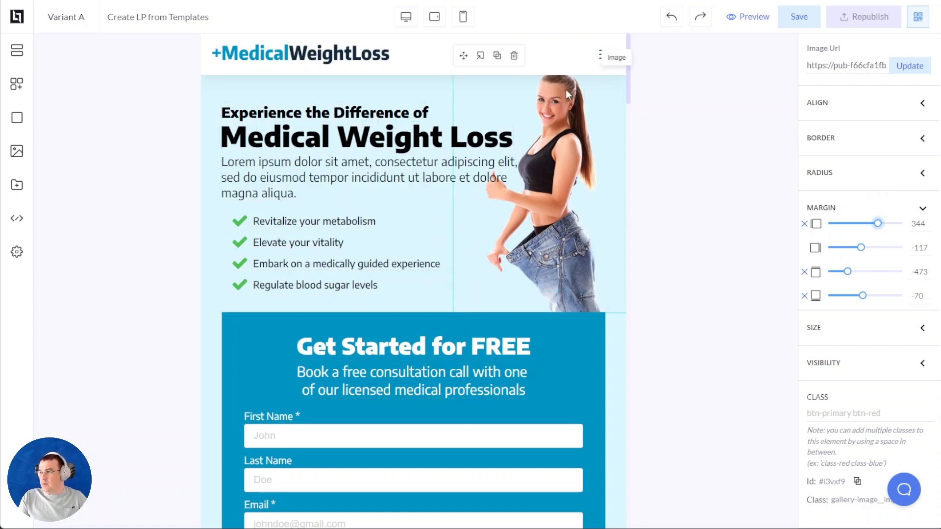
left_click_drag(632, 63, 623, 80)
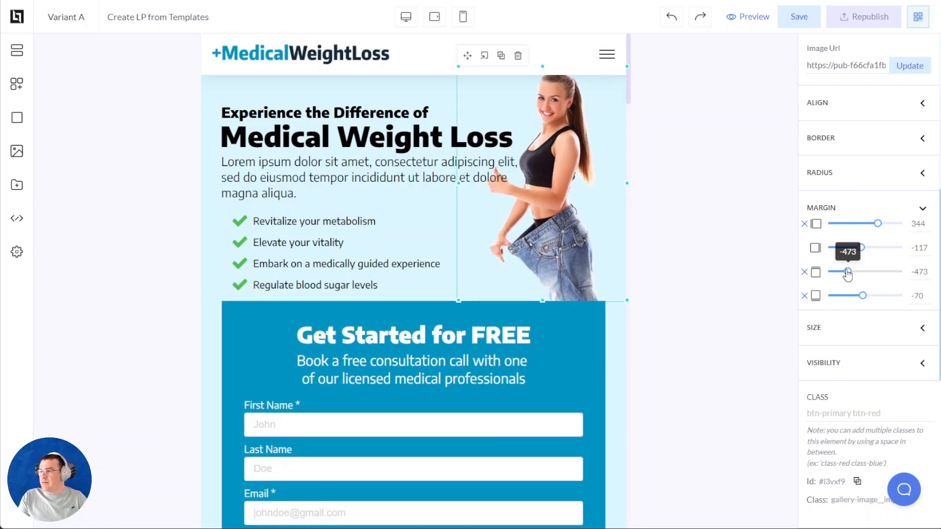
left_click_drag(847, 275, 849, 276)
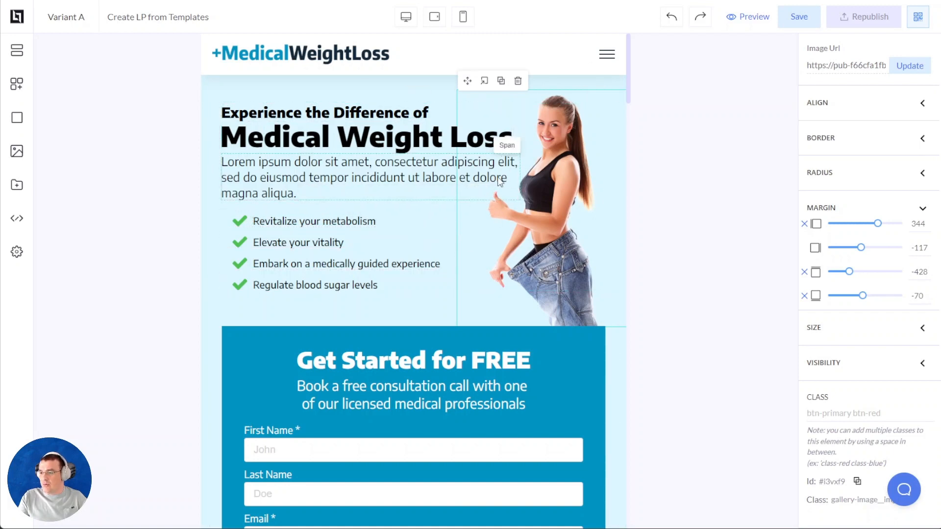
Step: Check the rest of the tablet layout, including the picture of the three women and the consultation form
scroll(428, 187, "down", 8)
scroll(437, 195, "down", 20)
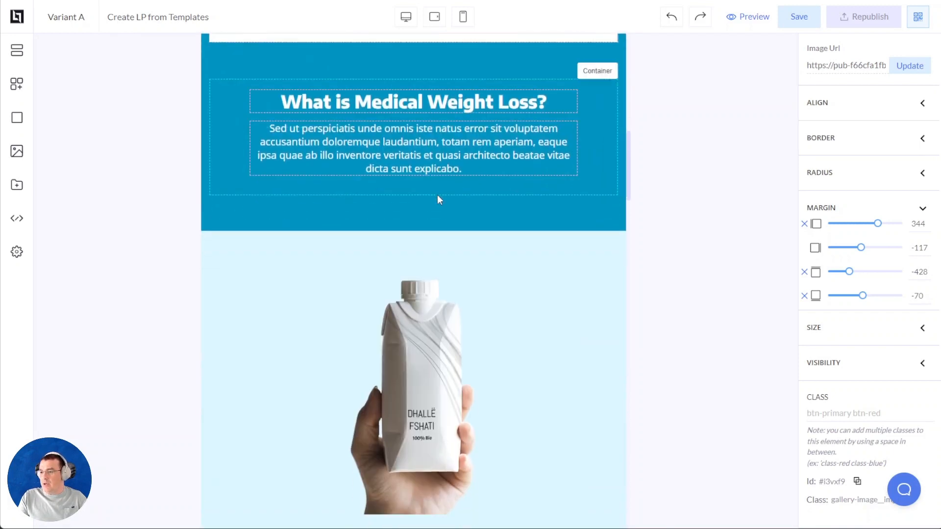
scroll(437, 196, "down", 2)
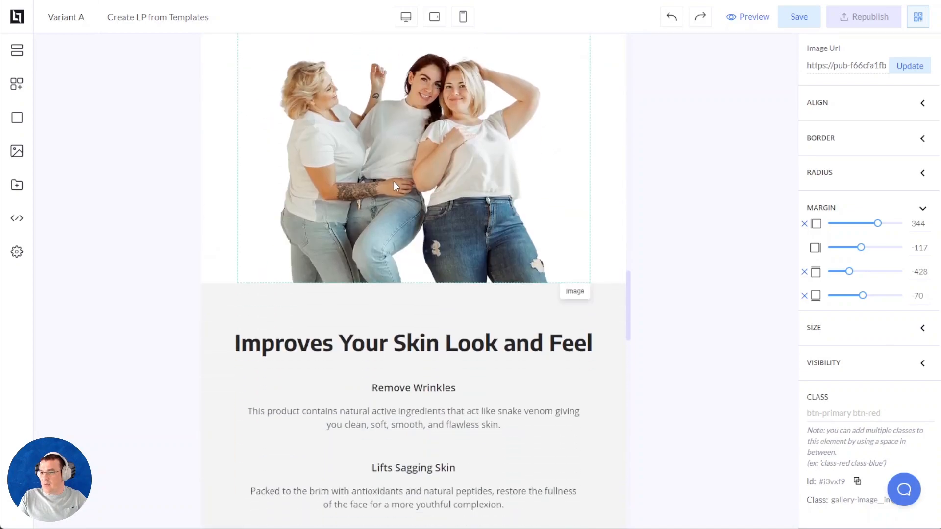
scroll(393, 181, "up", 8)
scroll(475, 246, "down", 4)
left_click(452, 296)
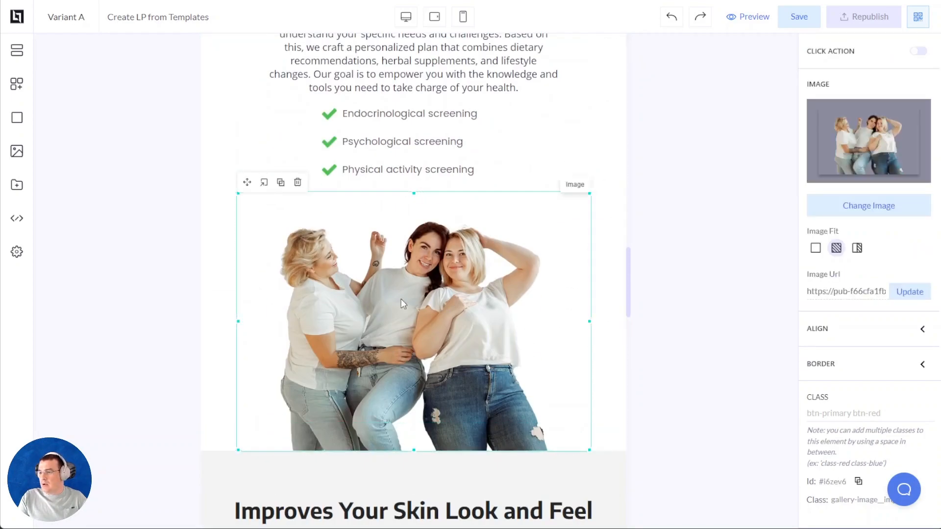
scroll(522, 299, "up", 10)
scroll(562, 281, "up", 10)
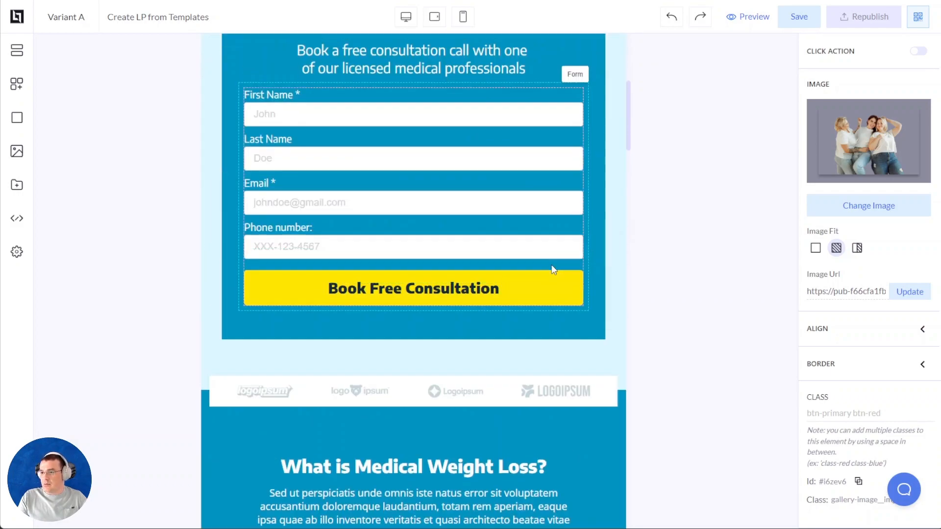
Step: Switch to the mobile layout and set the hero image's top margin to -337, keeping its left margin at 68
left_click(463, 16)
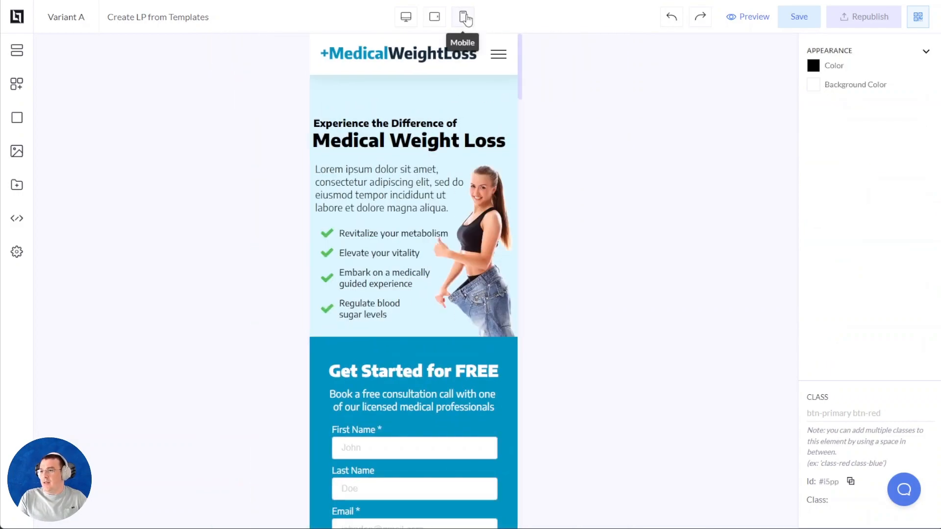
left_click(505, 191)
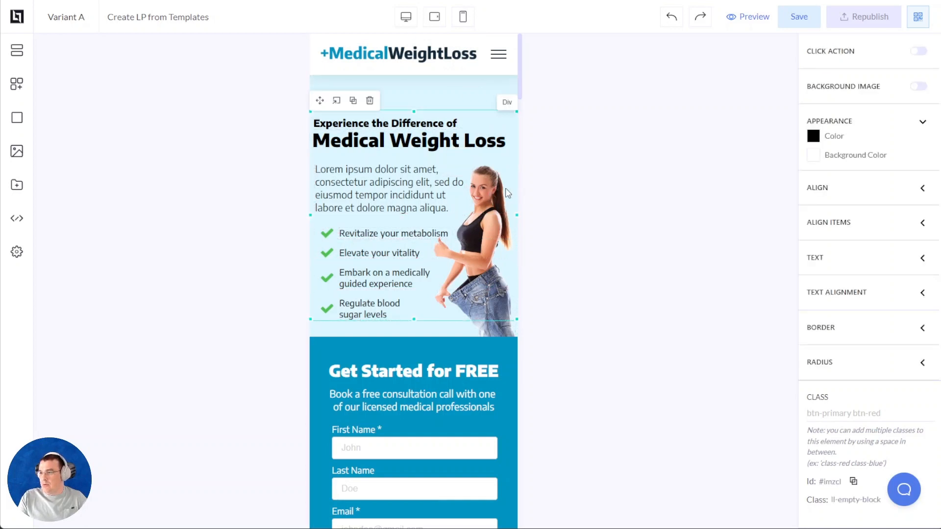
left_click(499, 332)
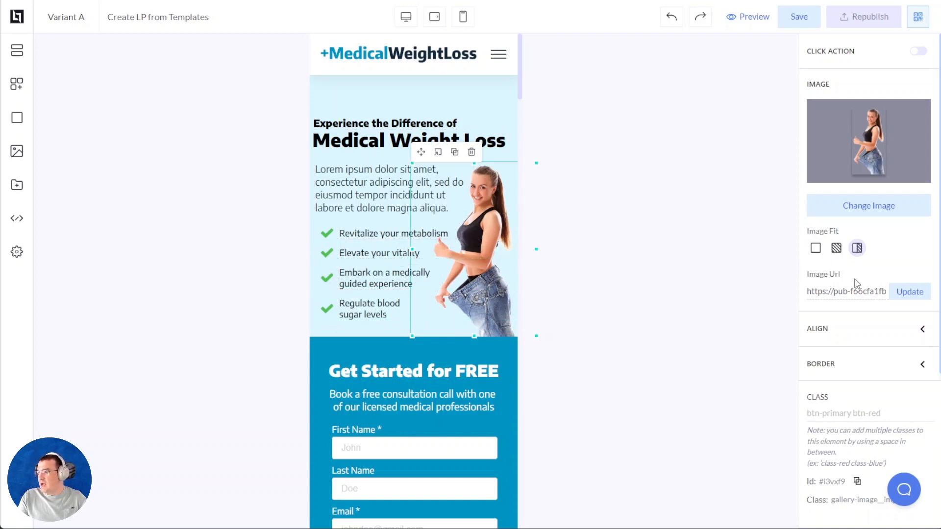
scroll(858, 282, "down", 5)
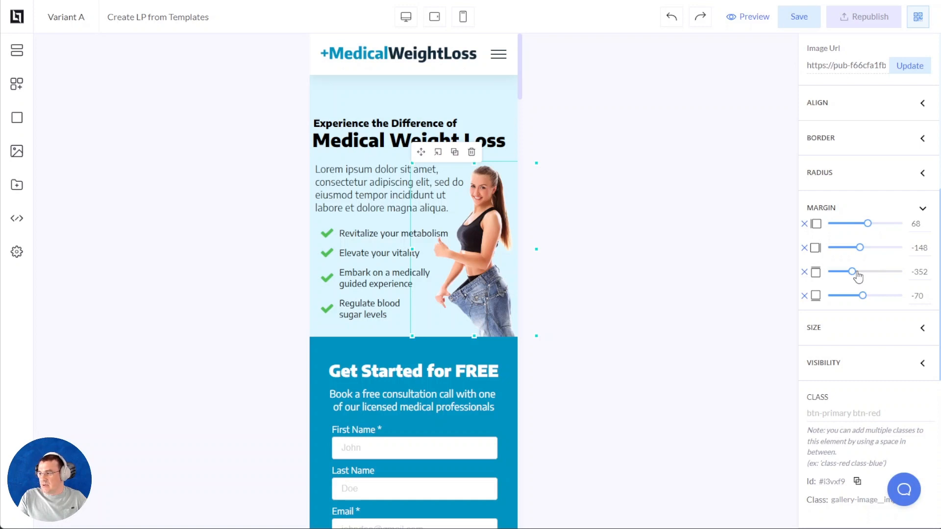
left_click_drag(855, 273, 853, 273)
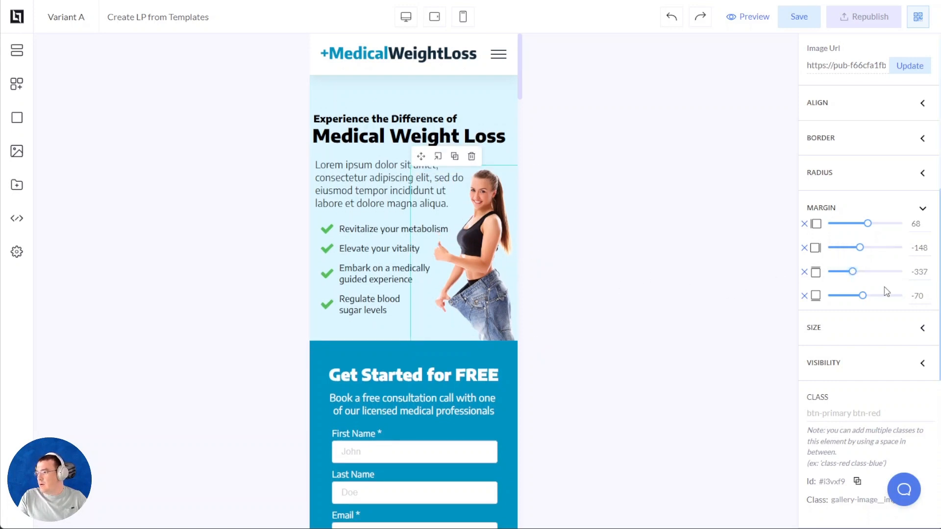
mouse_move(868, 226)
left_click_drag(867, 224, 869, 225)
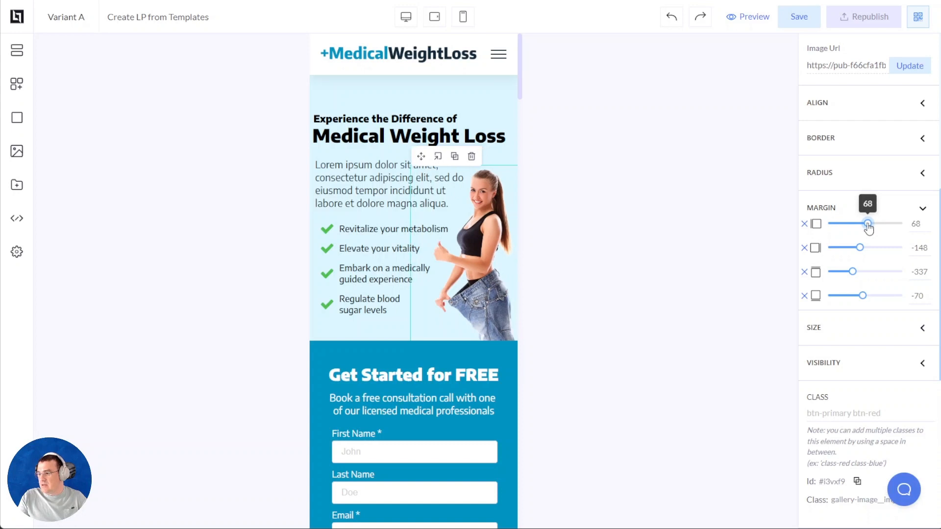
left_click_drag(869, 227, 868, 225)
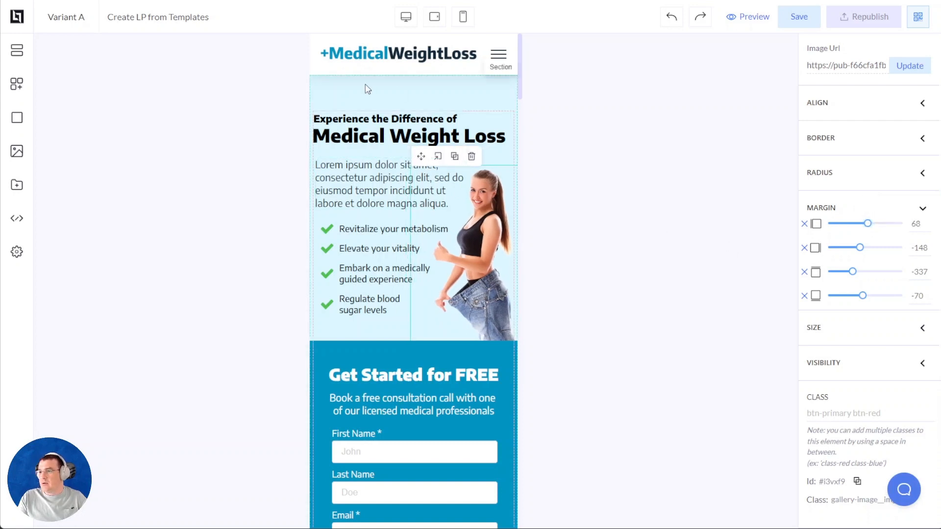
Step: Set the hero section's top spacing to 42 in the mobile layout
left_click(395, 102)
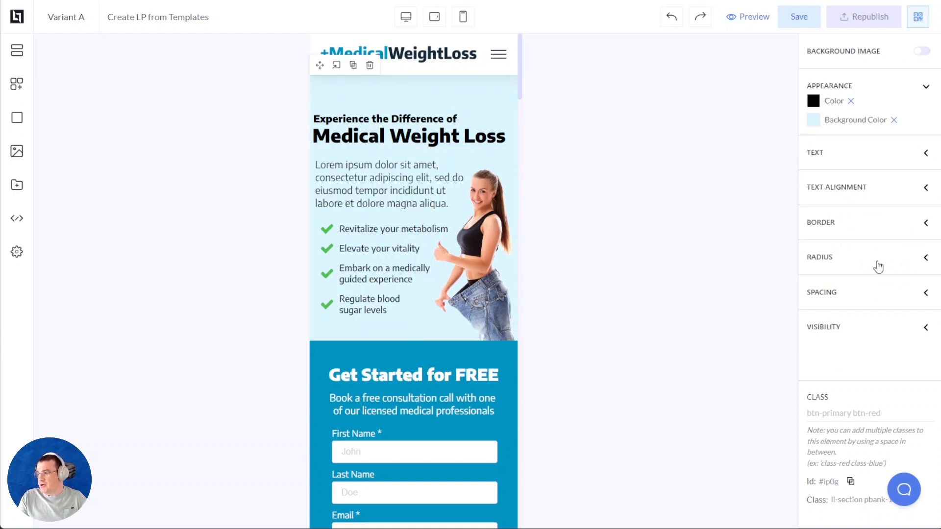
left_click(867, 294)
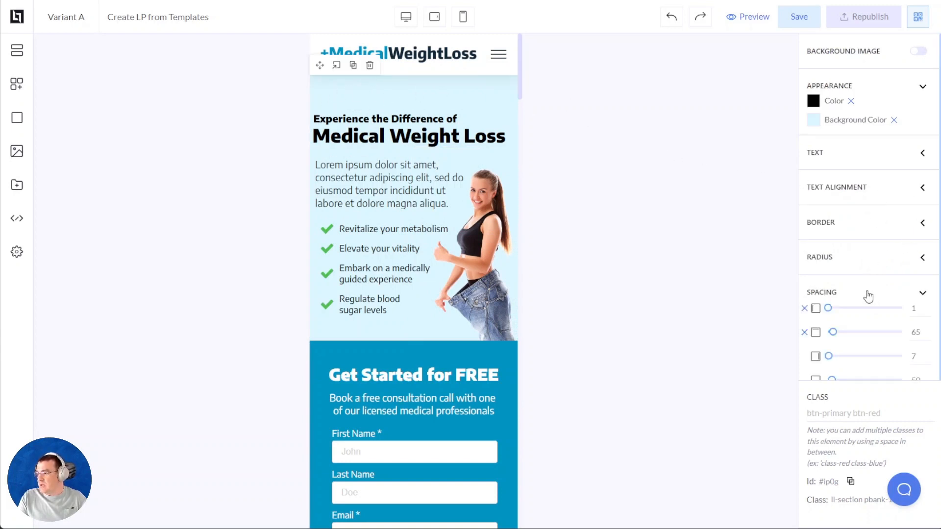
left_click_drag(833, 332, 834, 336)
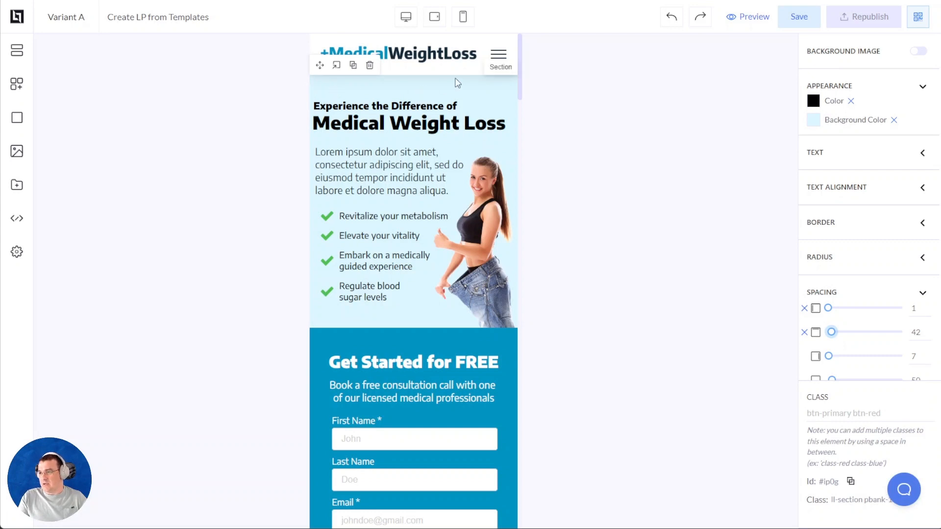
Step: Check the mobile layout of the consultation form, the logo strip, the What is Medical Weight Loss? section and the 100% Natural Diet section
scroll(429, 297, "down", 5)
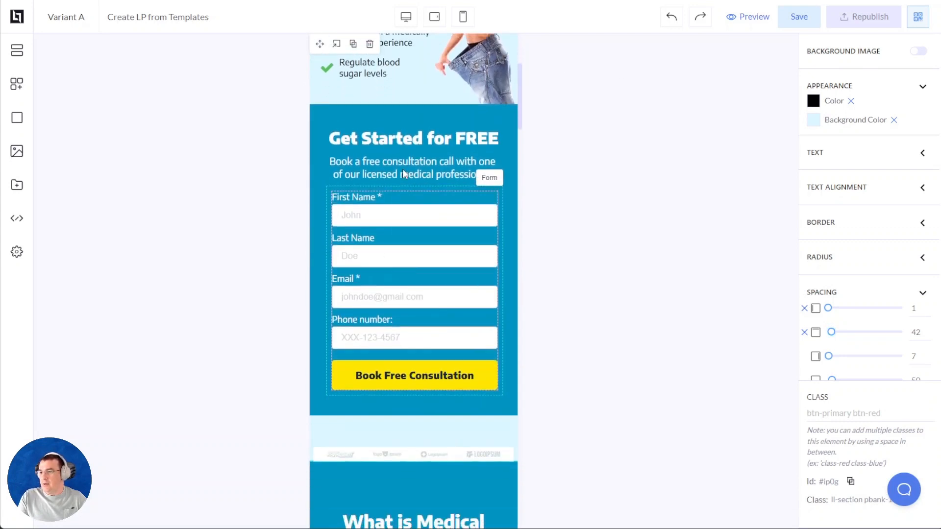
left_click(351, 116)
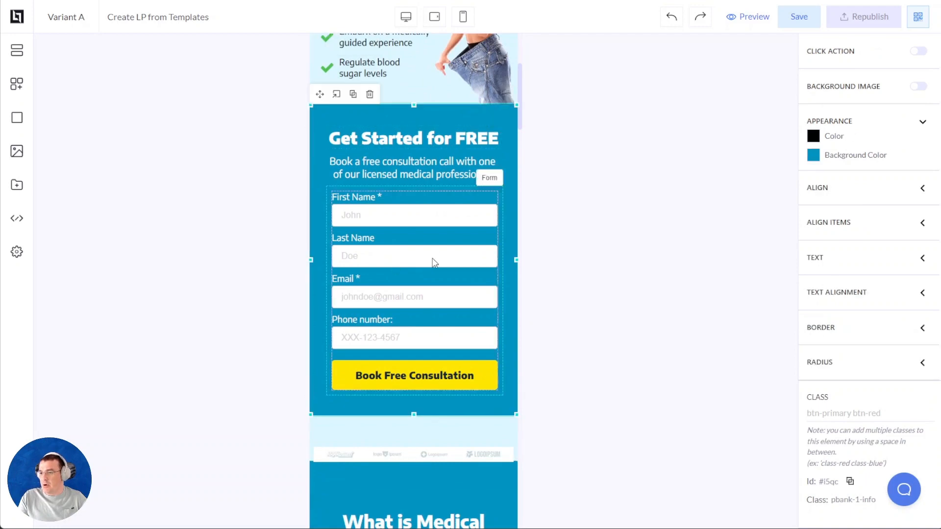
scroll(405, 195, "down", 10)
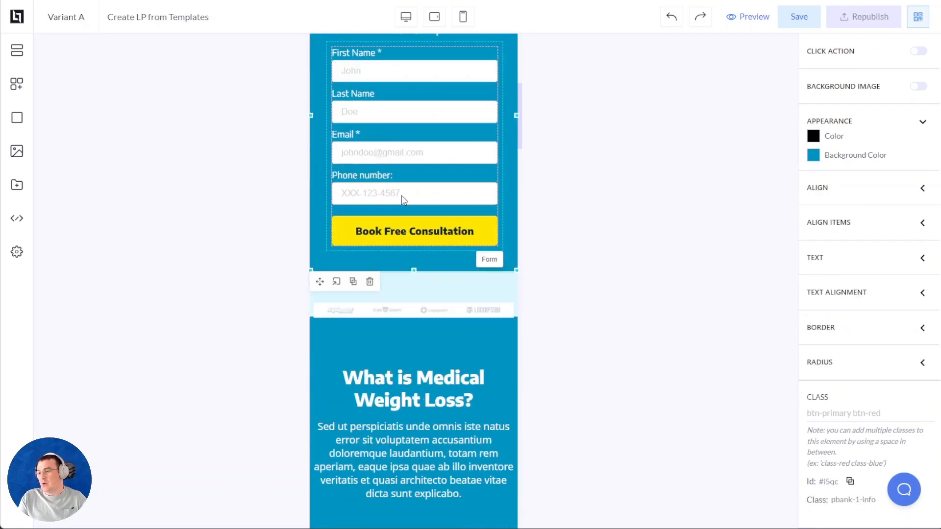
scroll(410, 141, "up", 7)
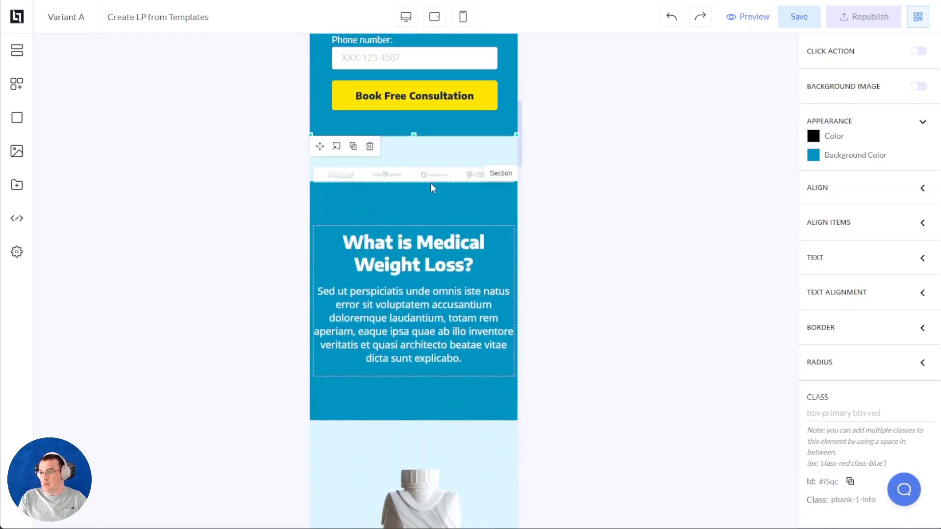
scroll(434, 172, "down", 18)
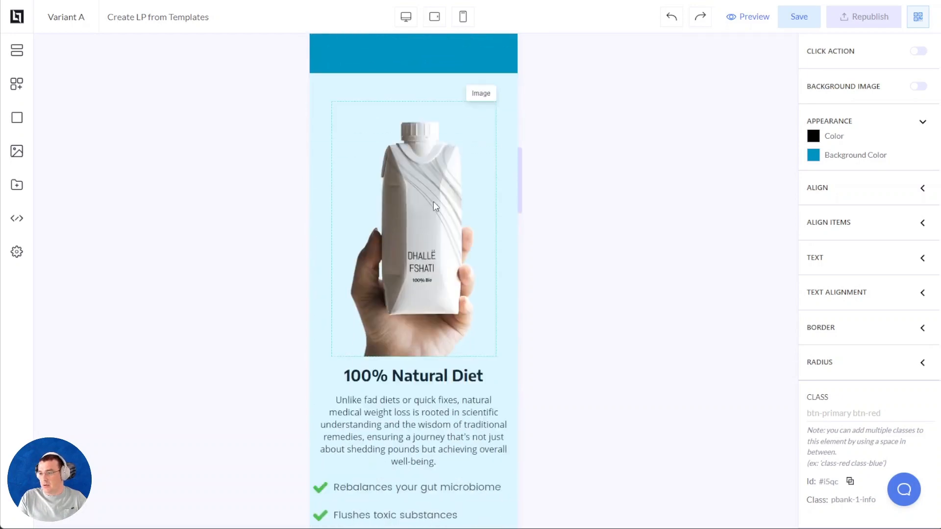
scroll(421, 251, "up", 1)
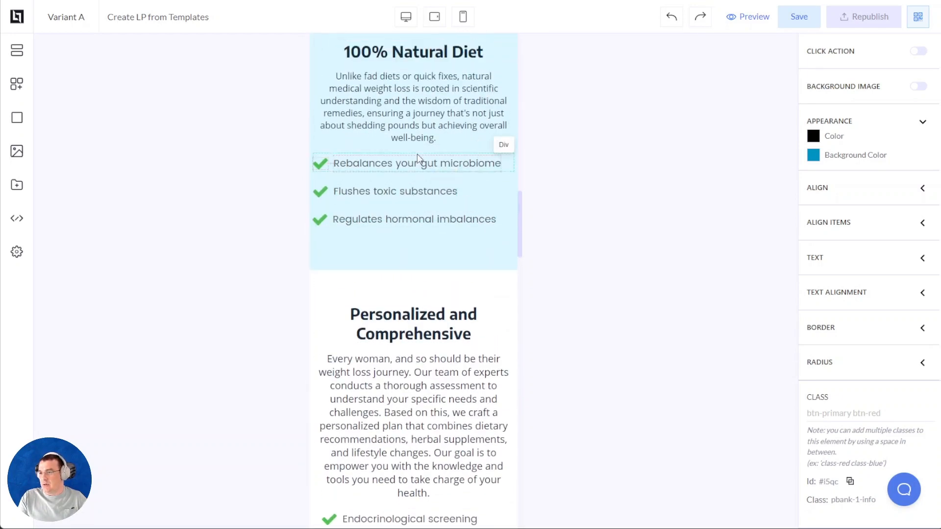
left_click(422, 257)
scroll(427, 265, "down", 7)
Step: Delete the picture of the three women from the Personalized and Comprehensive section
left_click(437, 326)
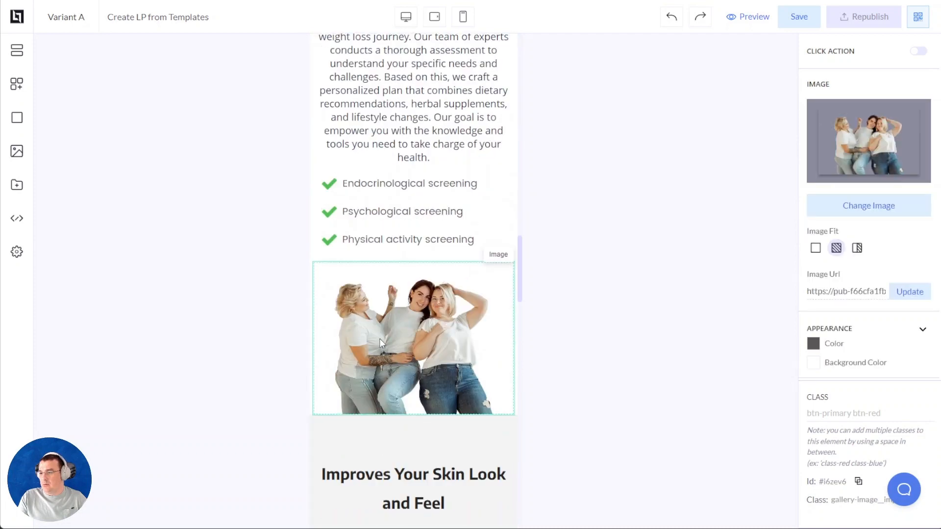
scroll(418, 295, "up", 7)
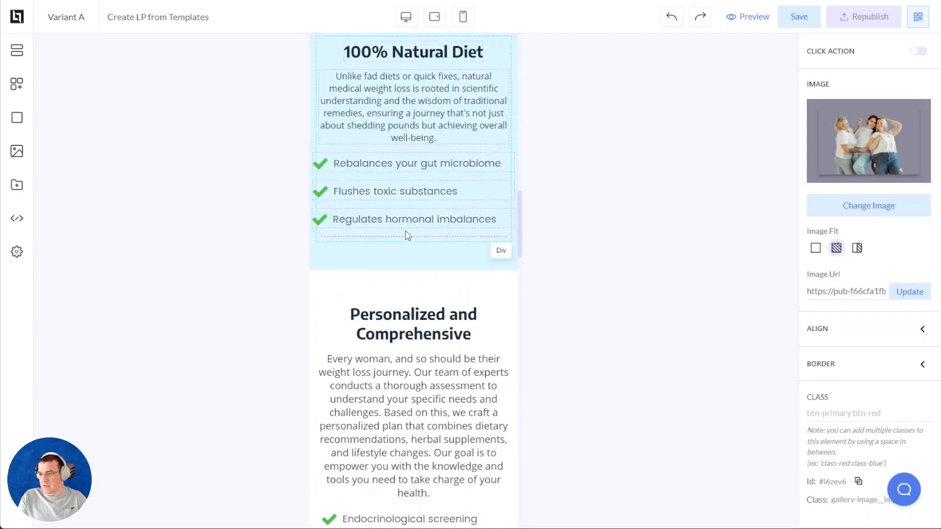
scroll(404, 231, "down", 11)
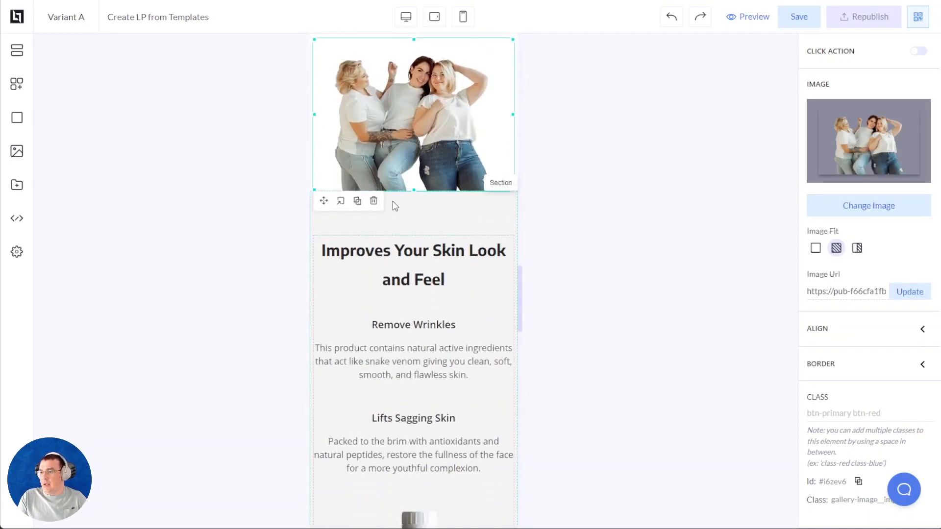
left_click(375, 201)
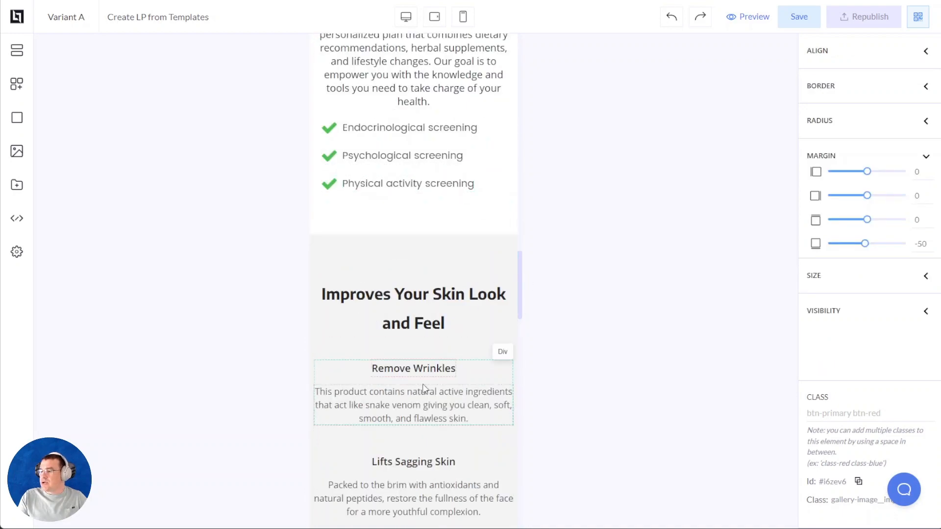
Step: Narrow the Personalized and Comprehensive text block to fit the width of the mobile page
scroll(392, 221, "down", 3)
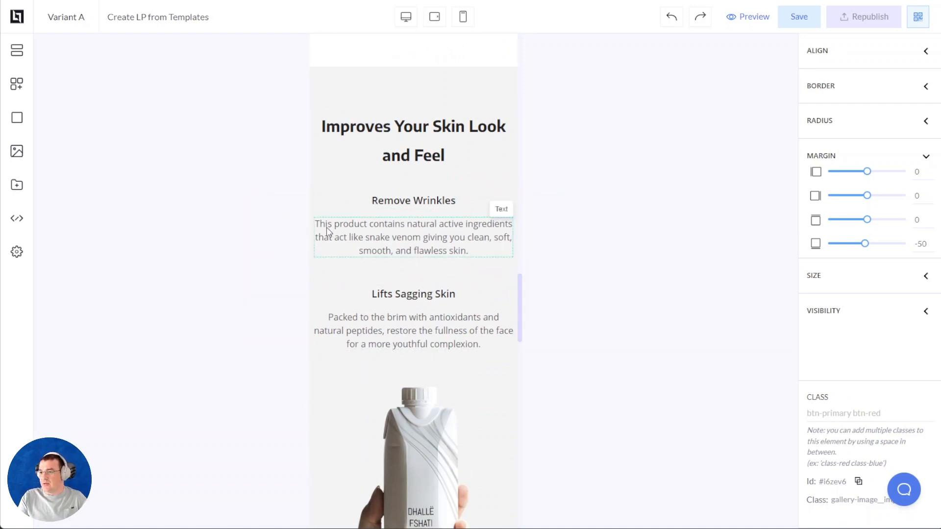
scroll(484, 122, "up", 6)
scroll(484, 122, "up", 3)
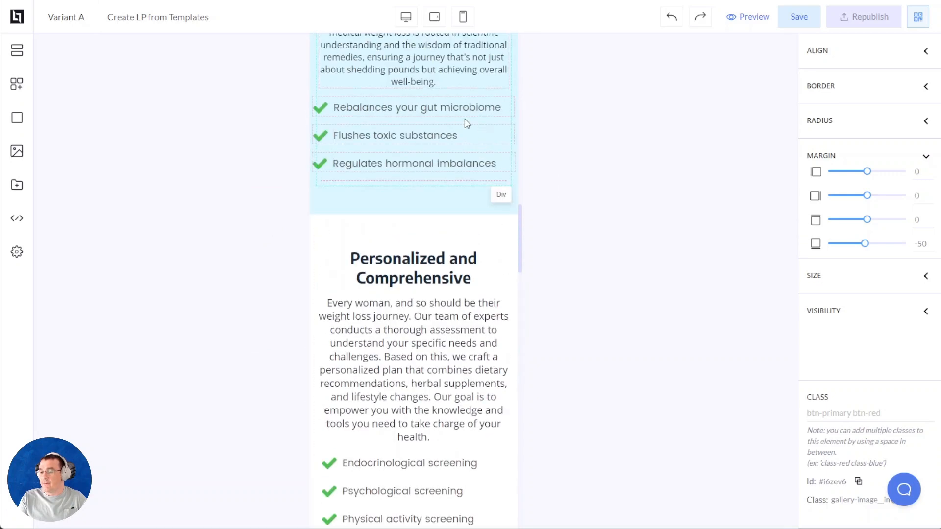
scroll(500, 108, "down", 4)
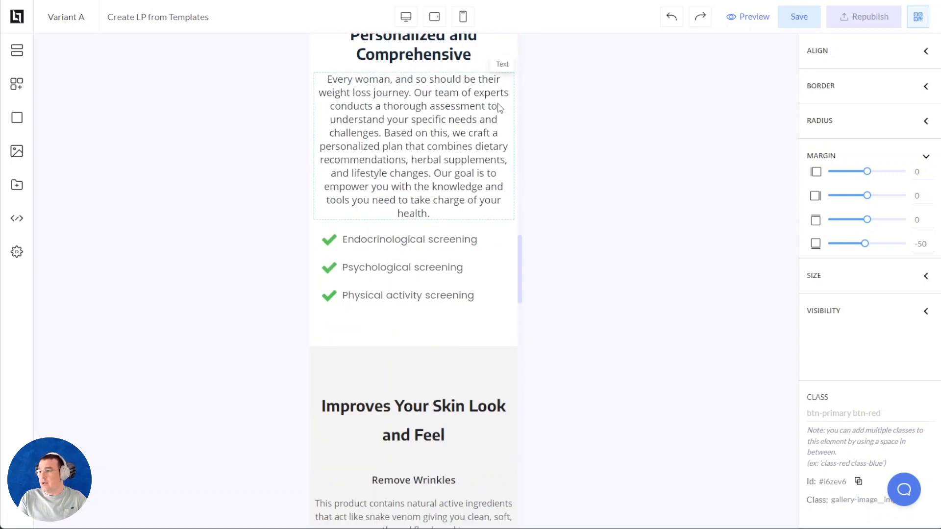
scroll(480, 275, "down", 2)
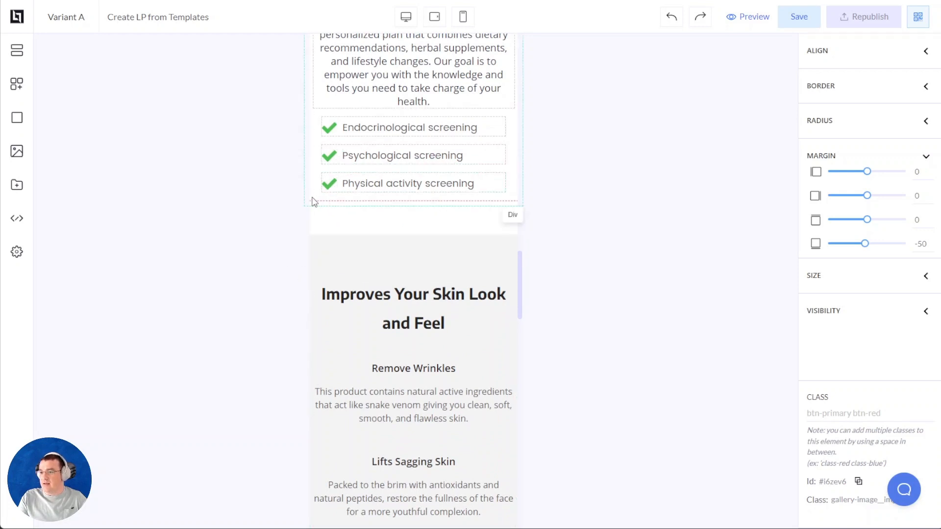
scroll(314, 199, "up", 2)
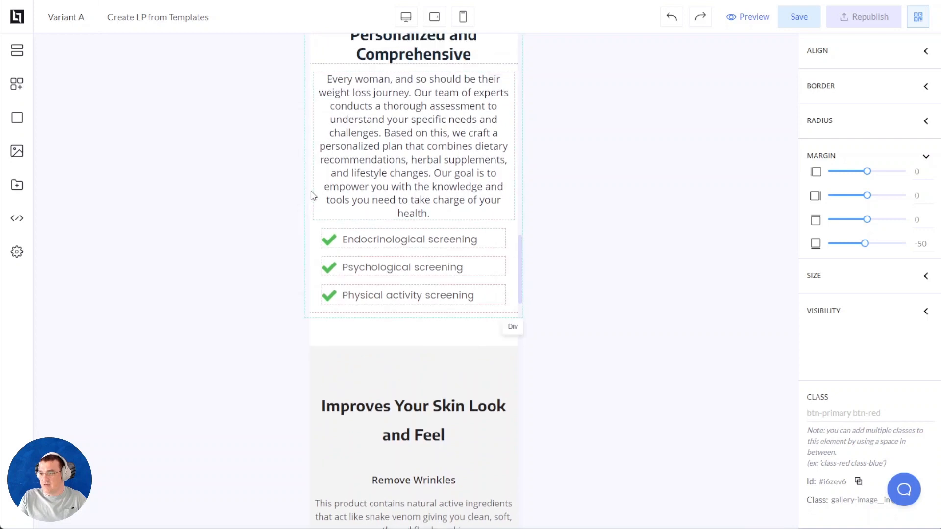
scroll(312, 191, "up", 2)
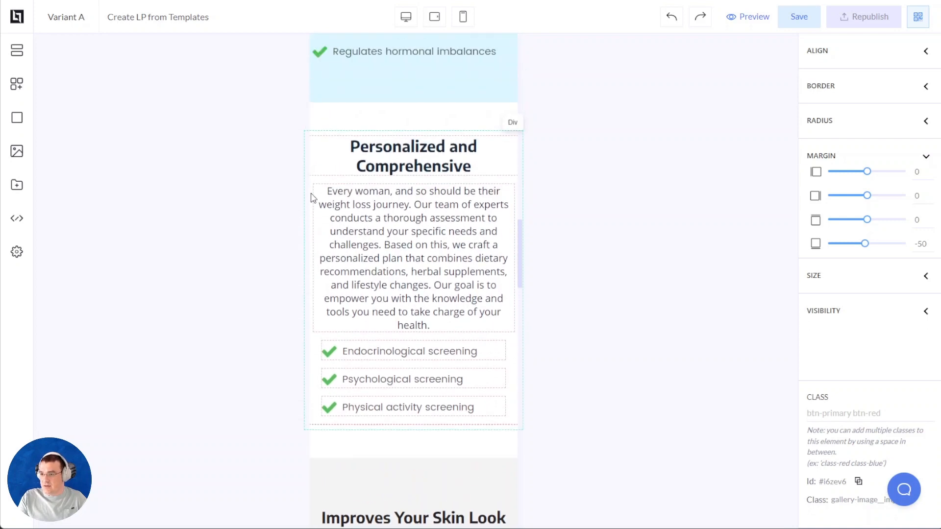
left_click(311, 198)
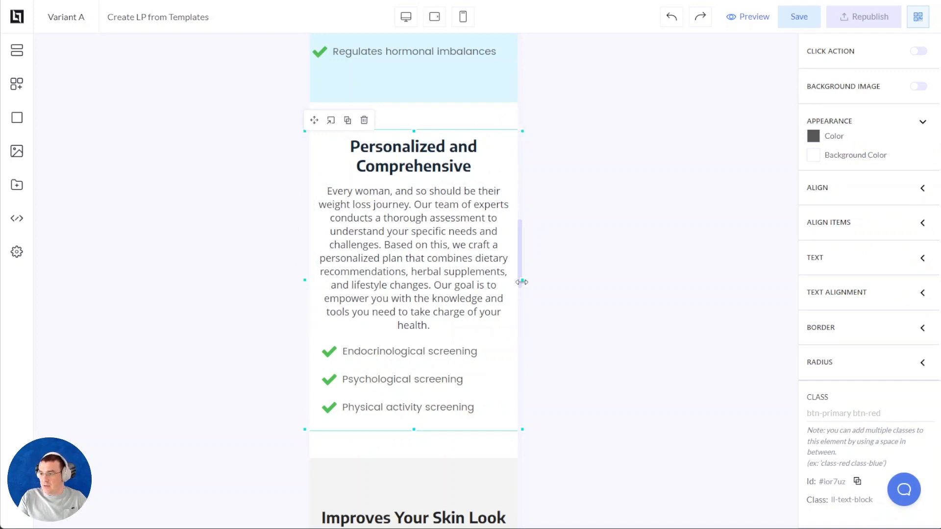
left_click_drag(522, 280, 515, 280)
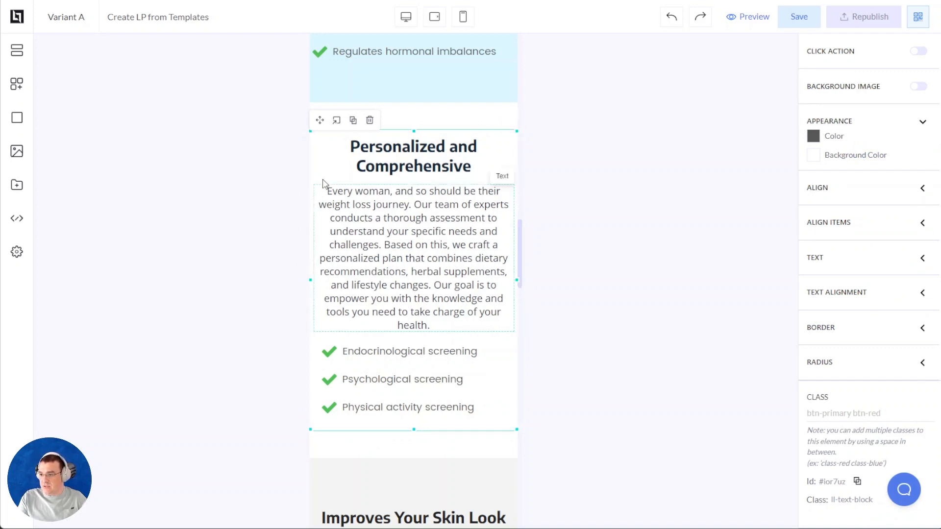
Step: Narrow the block holding the Remove Wrinkles and Lifts Sagging Skin texts to fit the width of the mobile page
scroll(338, 285, "down", 3)
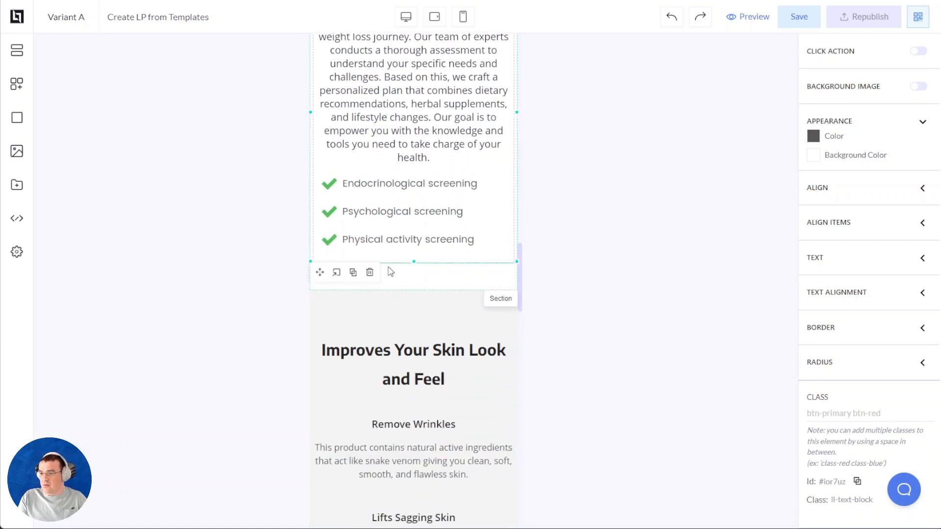
scroll(387, 271, "down", 2)
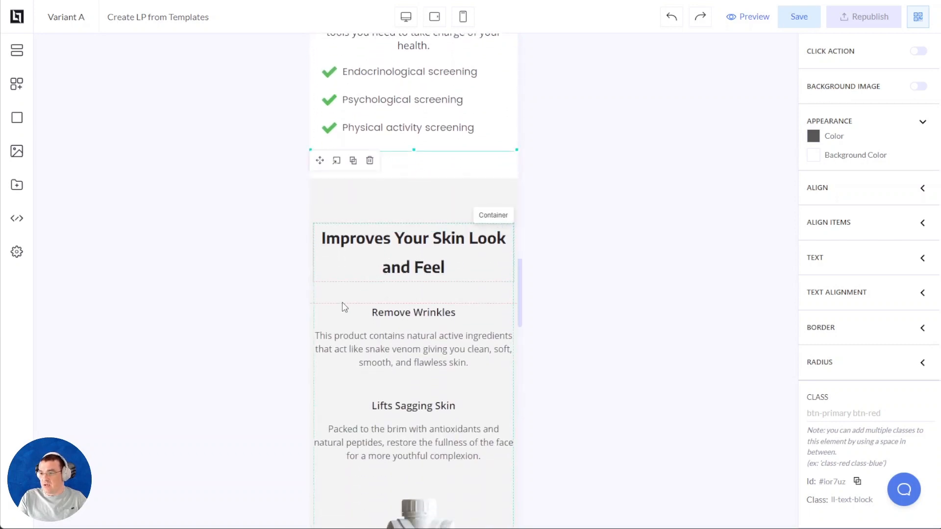
scroll(347, 314, "down", 3)
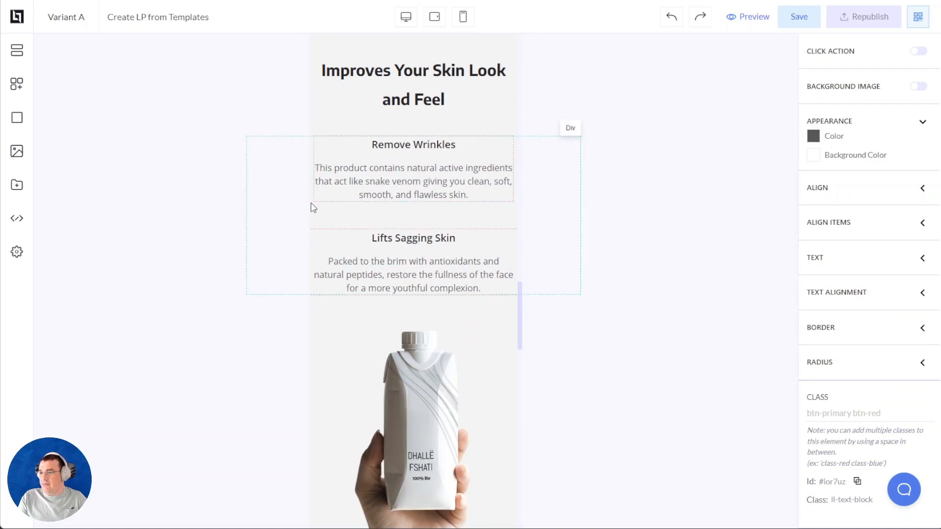
left_click(316, 222)
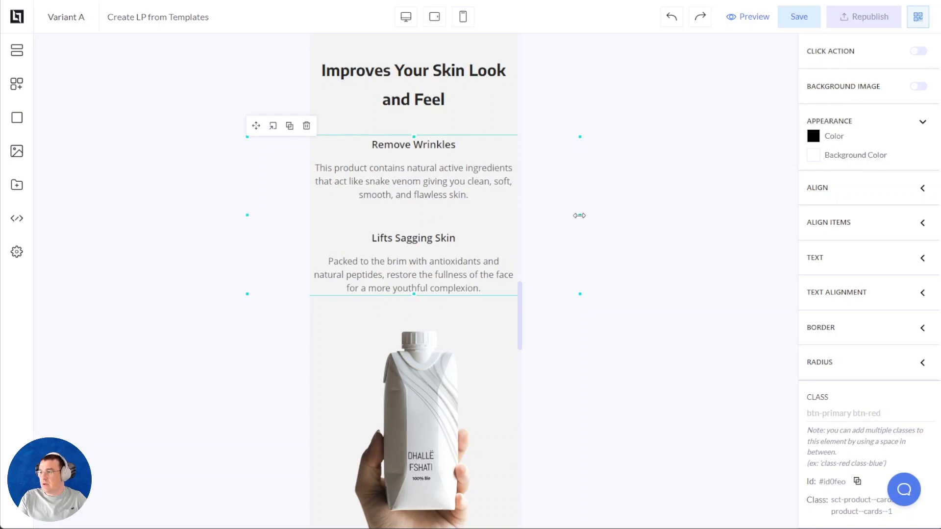
left_click_drag(580, 216, 553, 214)
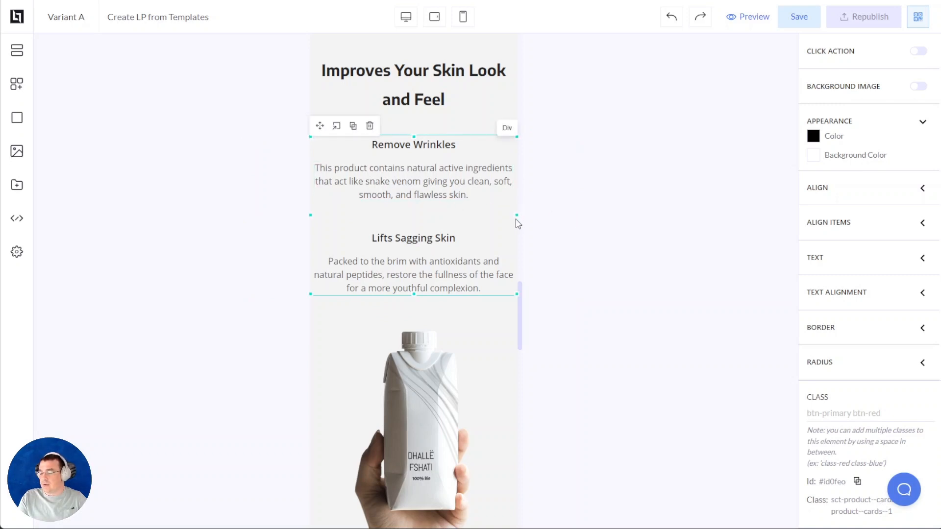
scroll(515, 223, "down", 5)
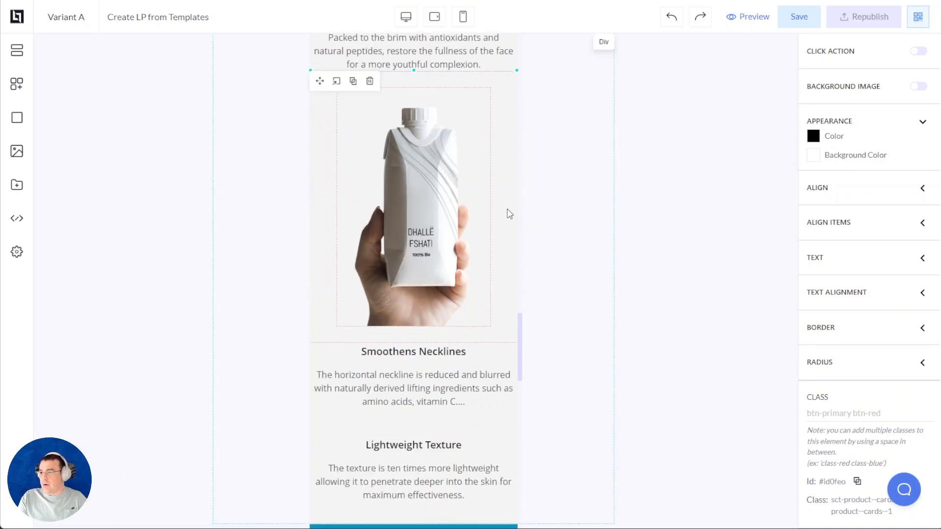
scroll(514, 230, "up", 3)
scroll(515, 262, "up", 2)
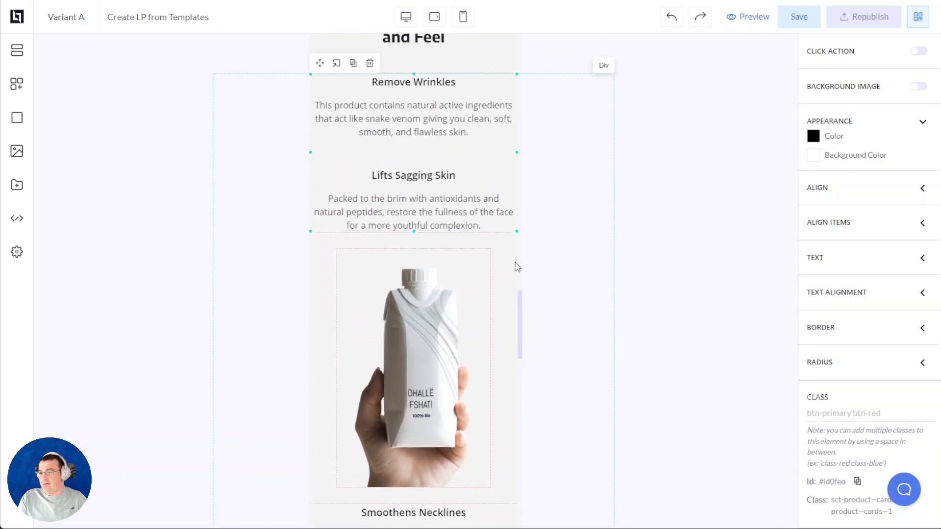
Step: Narrow the block holding the product image and the skin benefit texts to fit the width of the mobile page
left_click(507, 388)
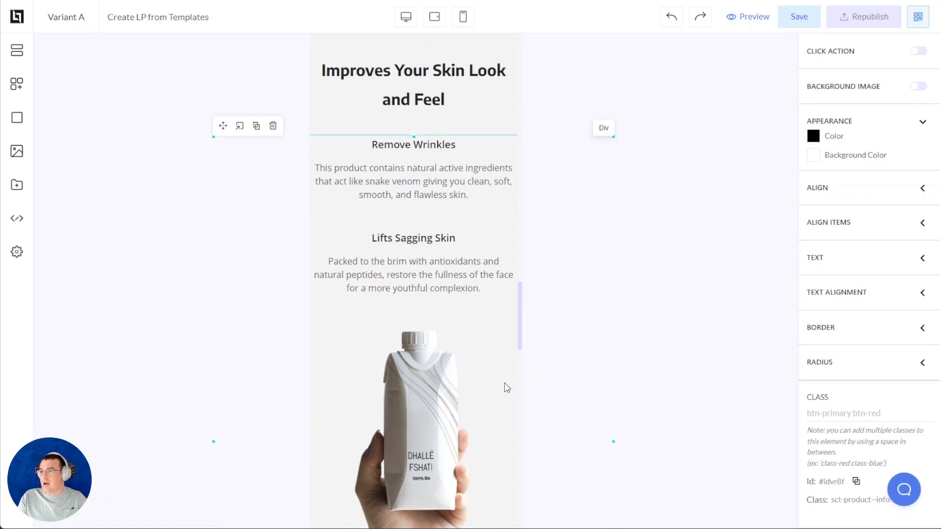
left_click(215, 442)
scroll(382, 296, "down", 8)
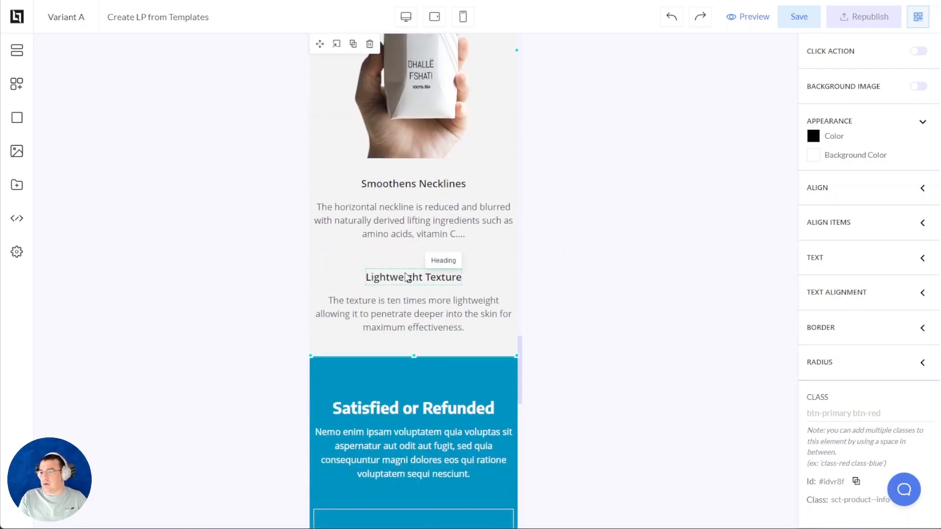
Step: Check the mobile layout of the Satisfied or Refunded, testimonial, call-to-action and Improves Your Skin Look and Feel sections
scroll(405, 277, "down", 5)
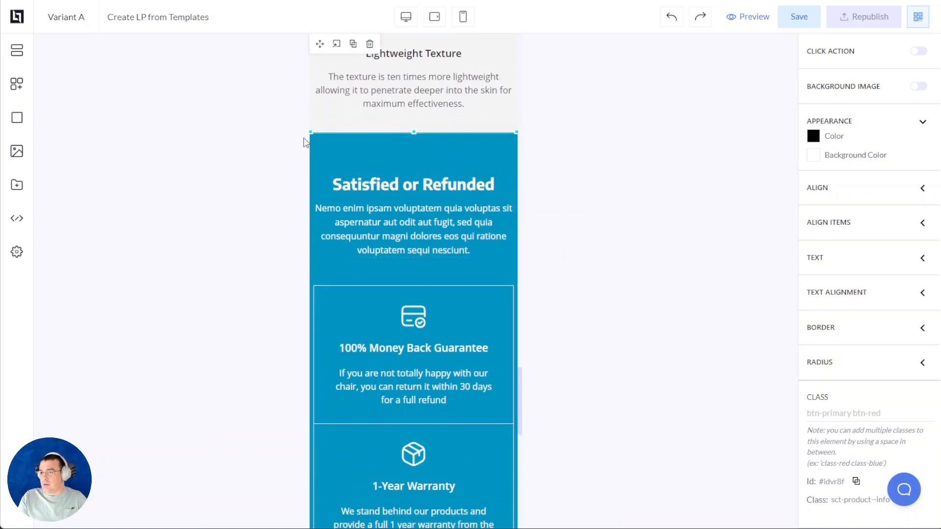
scroll(313, 343, "down", 11)
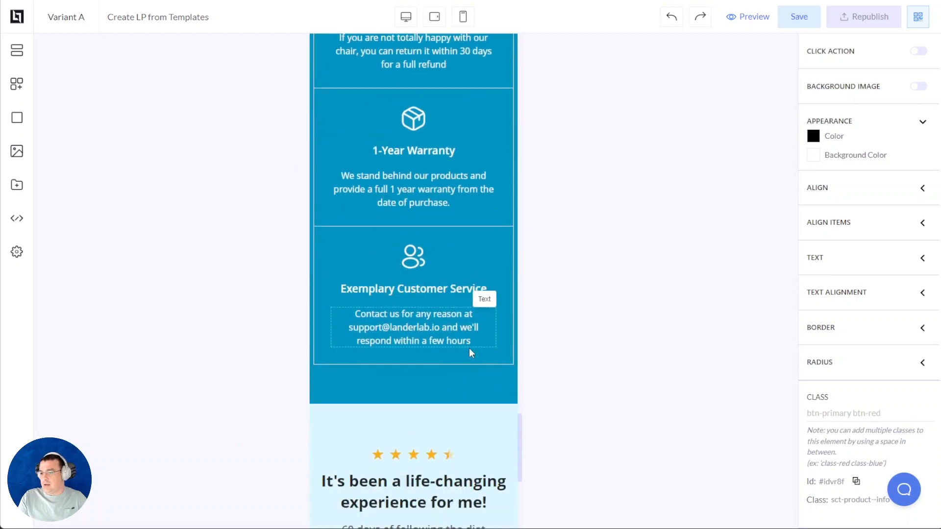
scroll(318, 342, "down", 3)
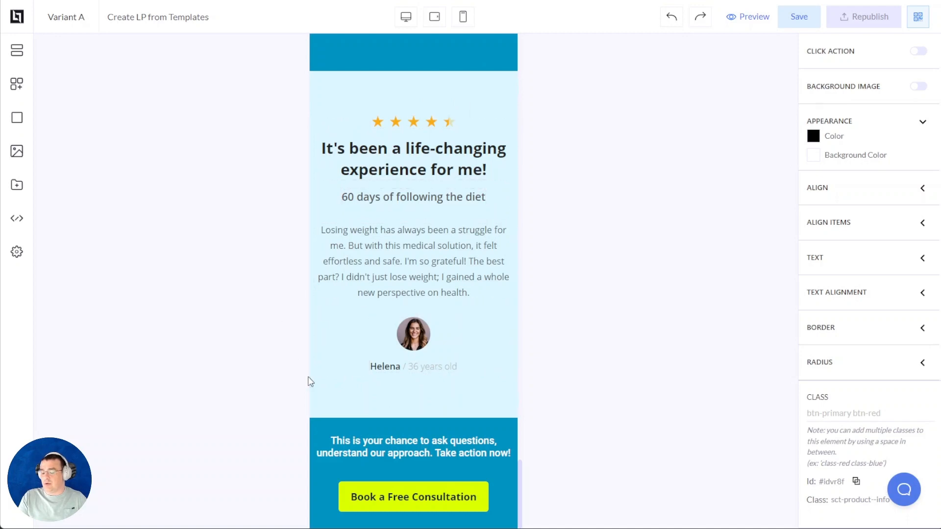
scroll(452, 427, "up", 10)
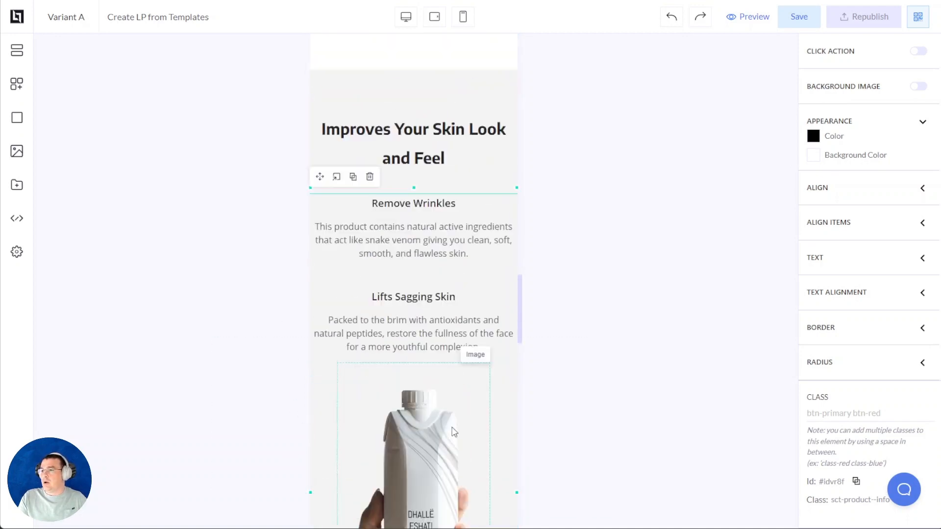
scroll(433, 416, "down", 3)
scroll(434, 416, "up", 15)
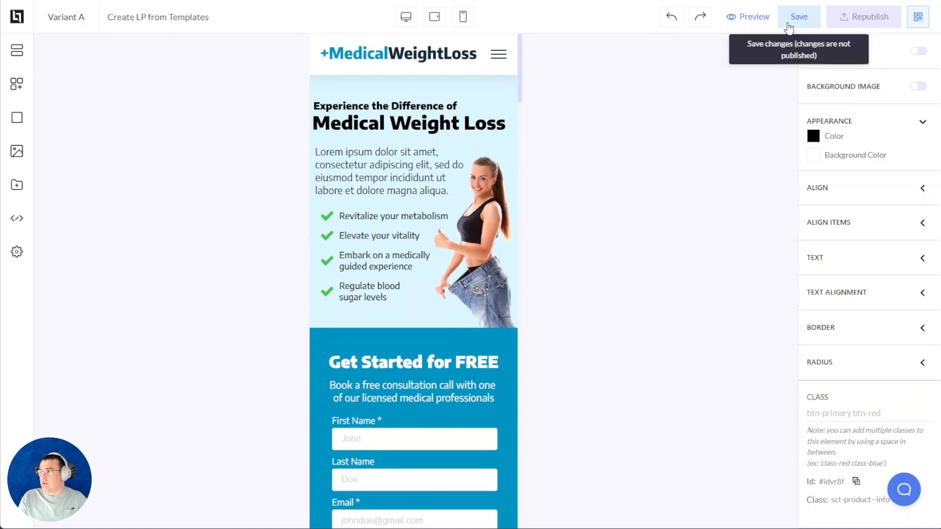
Step: Switch to the LanderLab dashboard and open the live diet-lander page from the landing page list
left_click(111, 1)
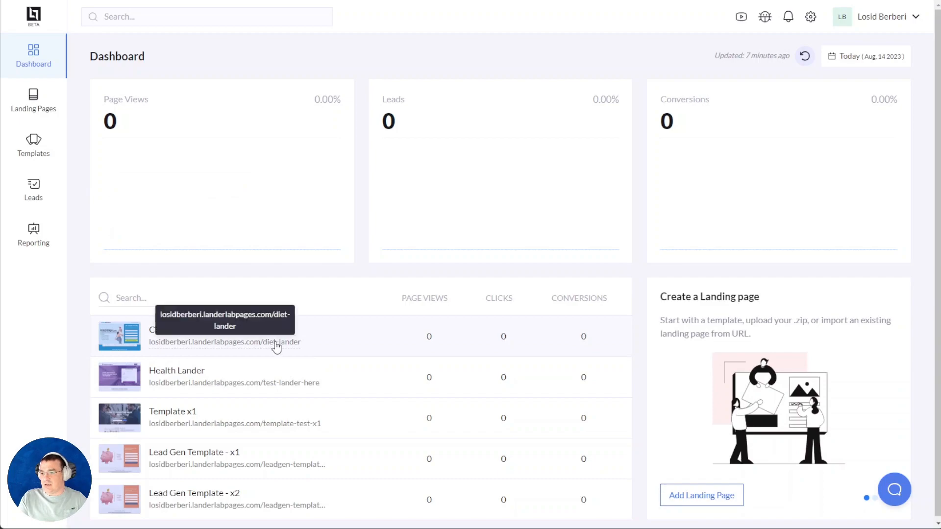
left_click(276, 343)
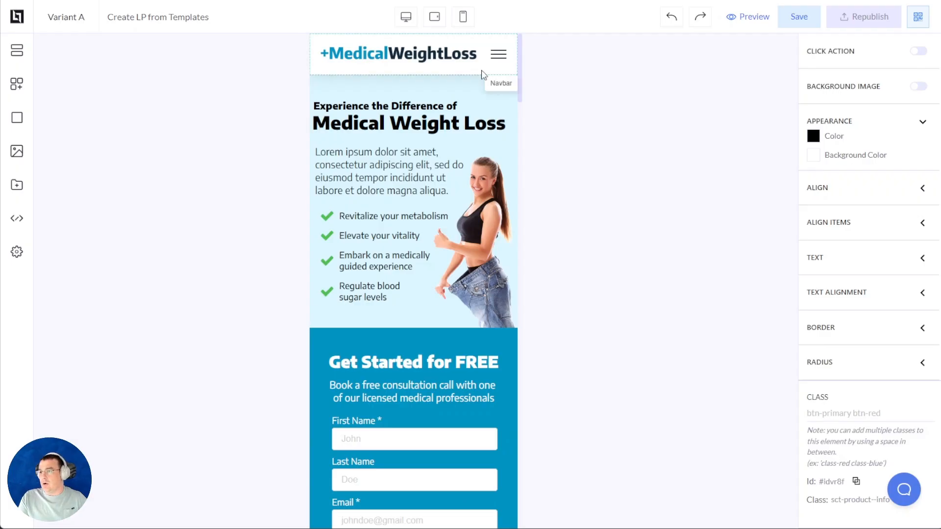
Step: Save the landing page changes and republish the page at the path diet-lander
left_click(800, 18)
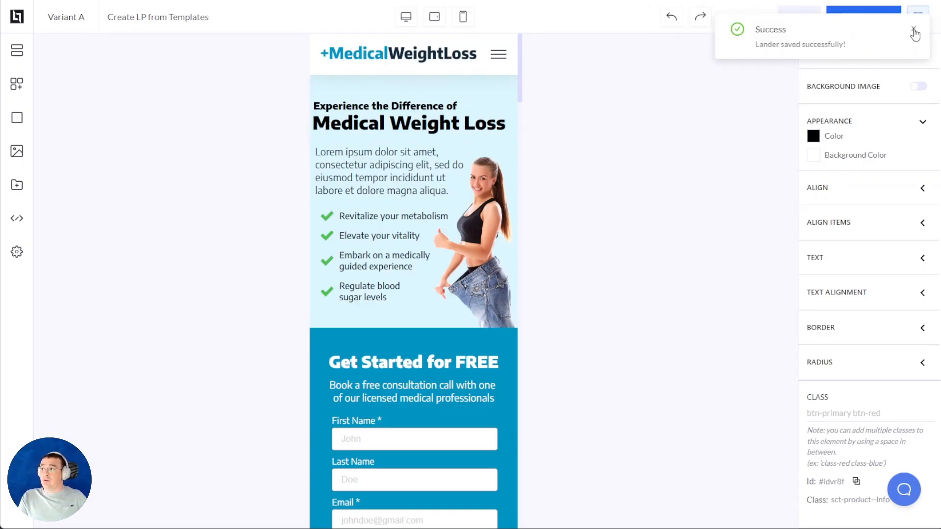
left_click(913, 29)
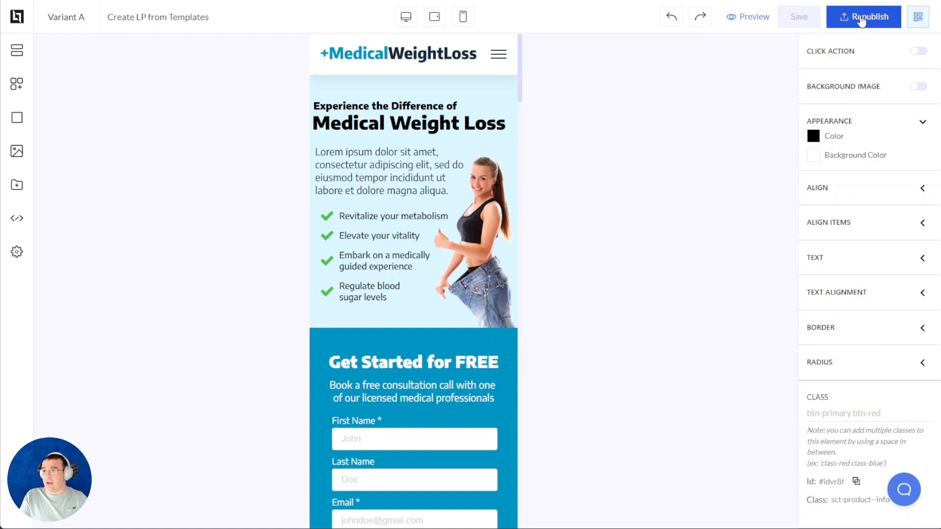
left_click(861, 21)
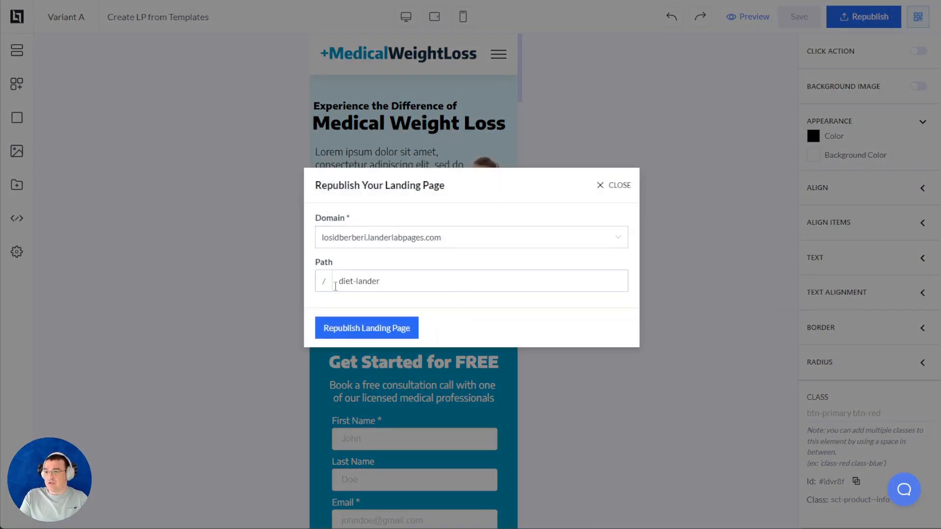
left_click(344, 338)
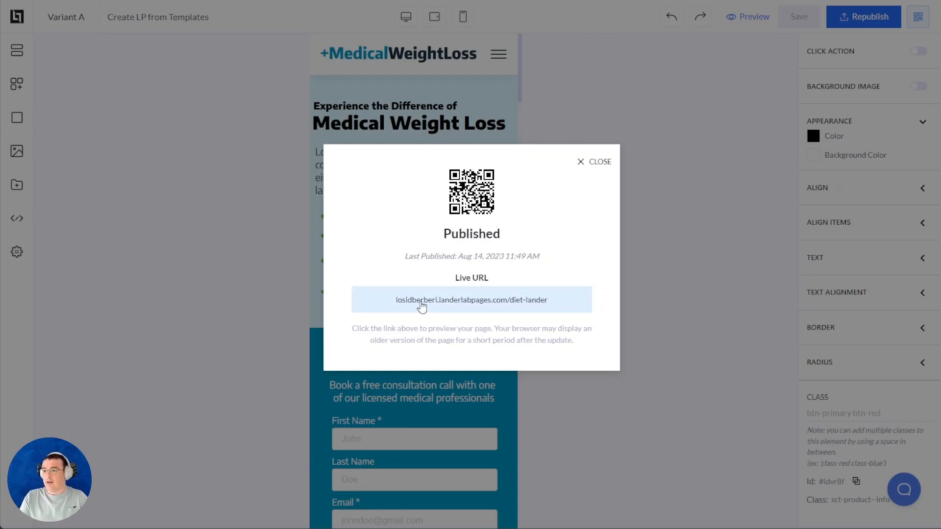
Step: Open the live URL of the republished diet-lander page and reload it to load the latest version
left_click(401, 301)
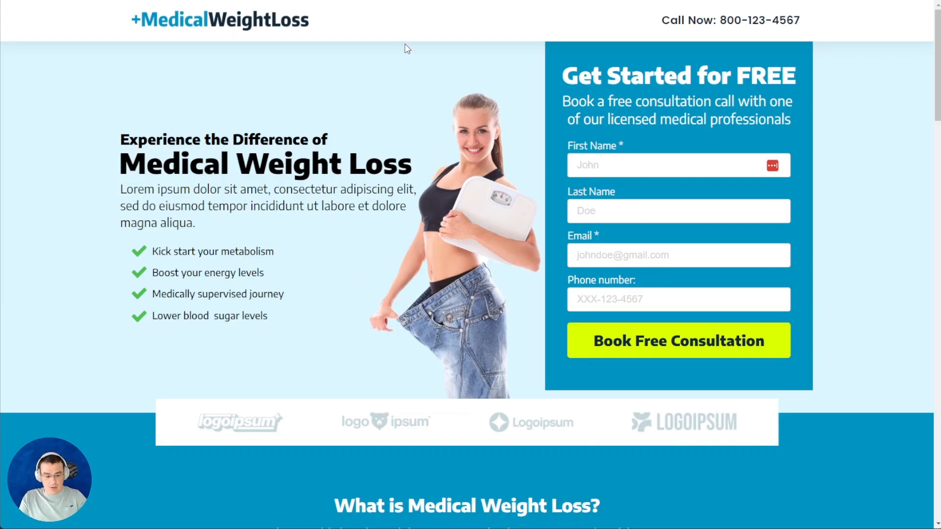
key("F5")
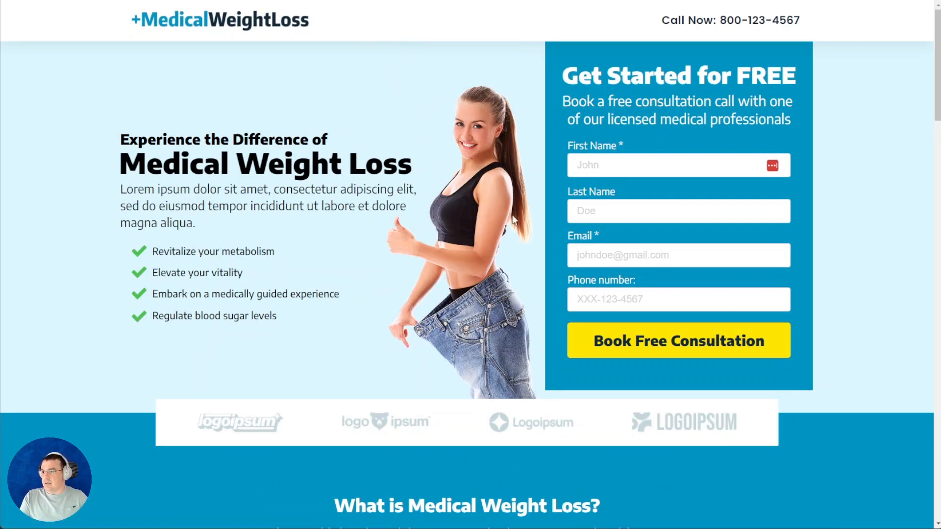
left_click(380, 0)
key("ctrl+Tab")
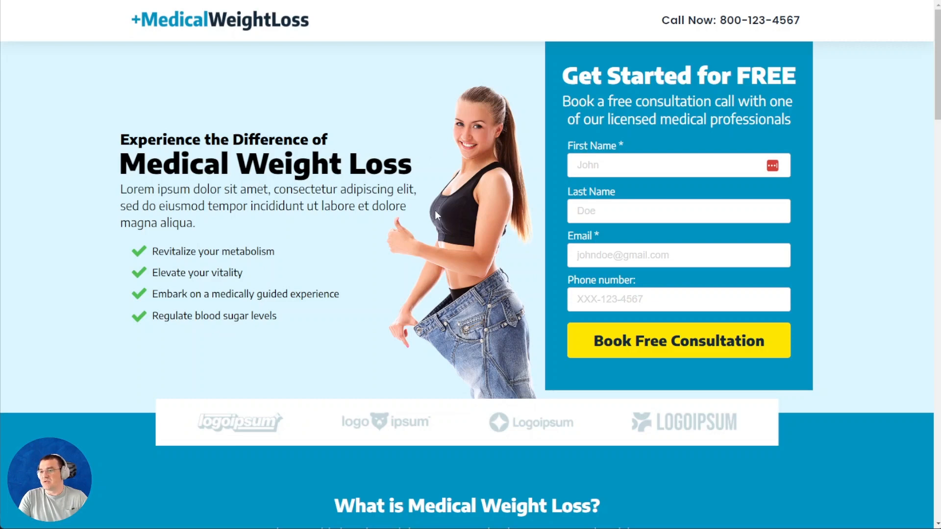
Step: Review the hero bullet points, the 100% Natural Diet section and the Personalized and Comprehensive text on the live page
left_click_drag(153, 251, 244, 273)
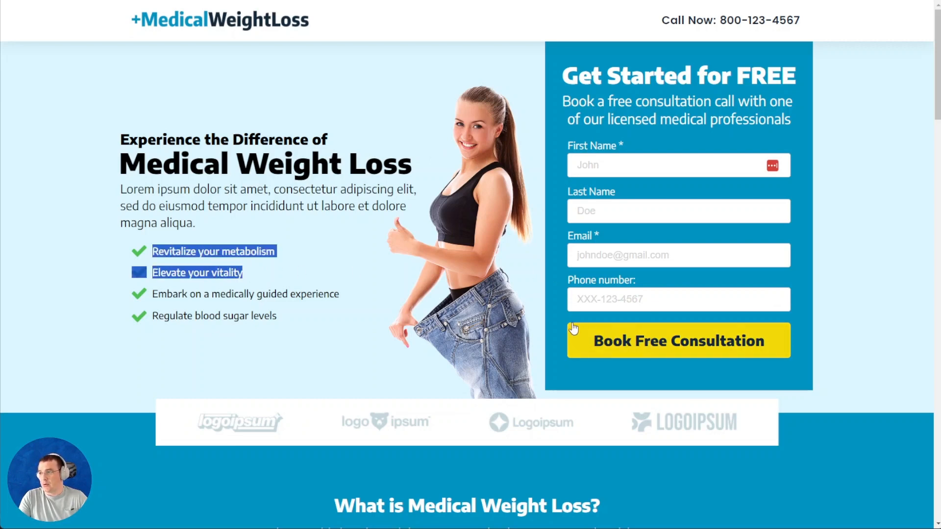
scroll(563, 318, "down", 15)
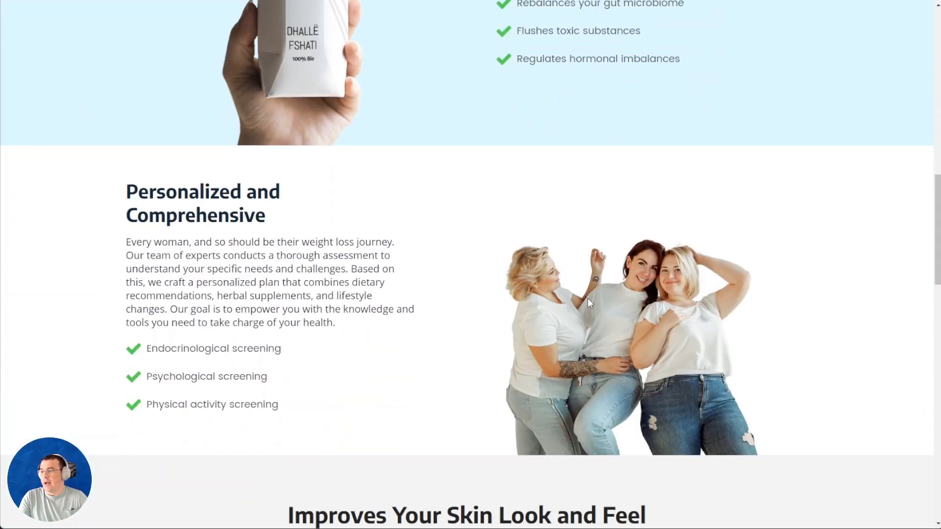
scroll(587, 299, "down", 1)
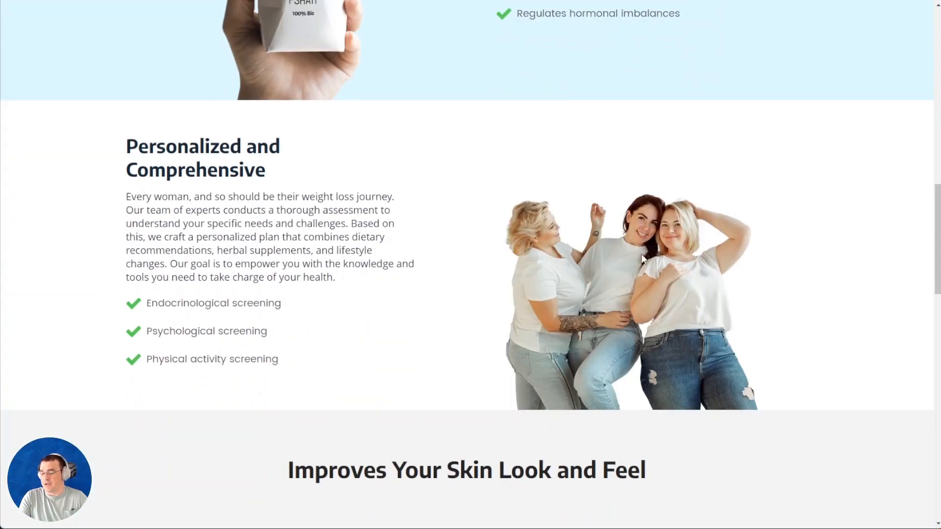
left_click_drag(153, 197, 327, 210)
scroll(447, 269, "up", 10)
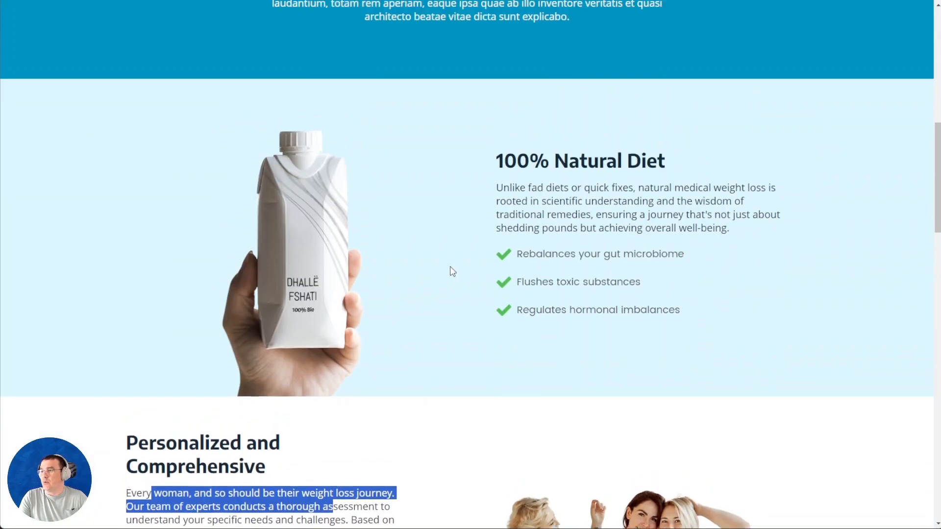
scroll(437, 269, "up", 6)
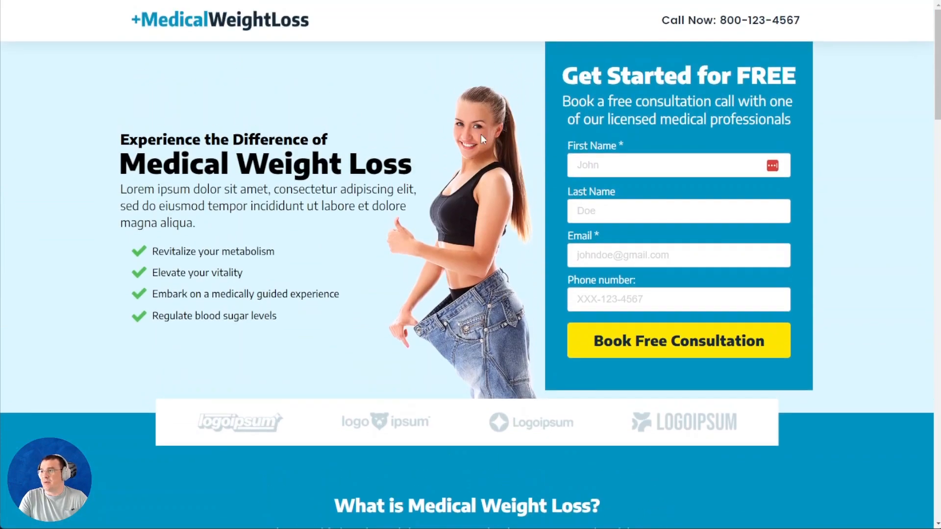